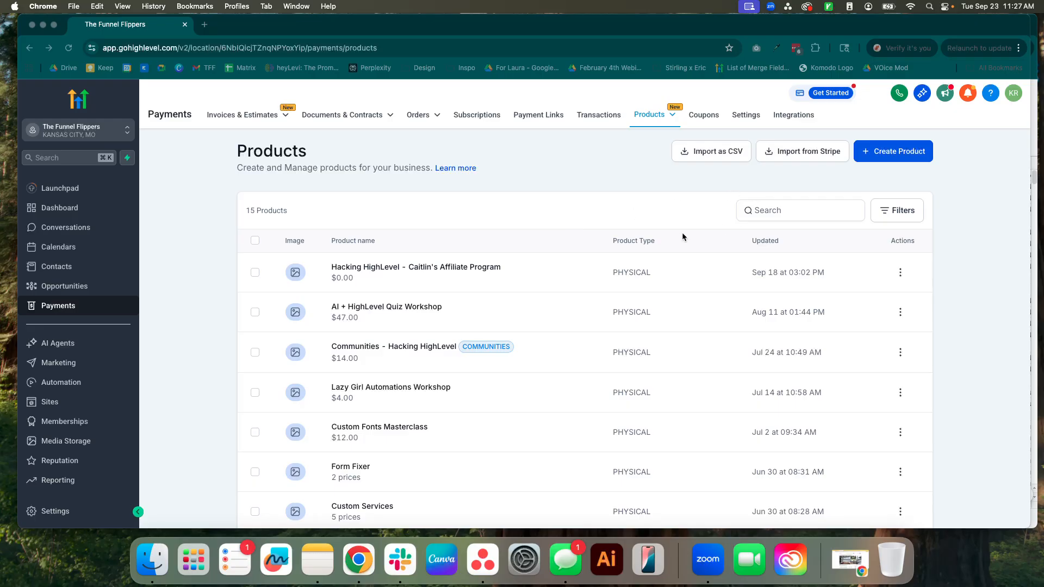
Open the AI + HighLevel Quiz Workshop product for editing and look through its settings.
scroll(680, 236, "down", 1)
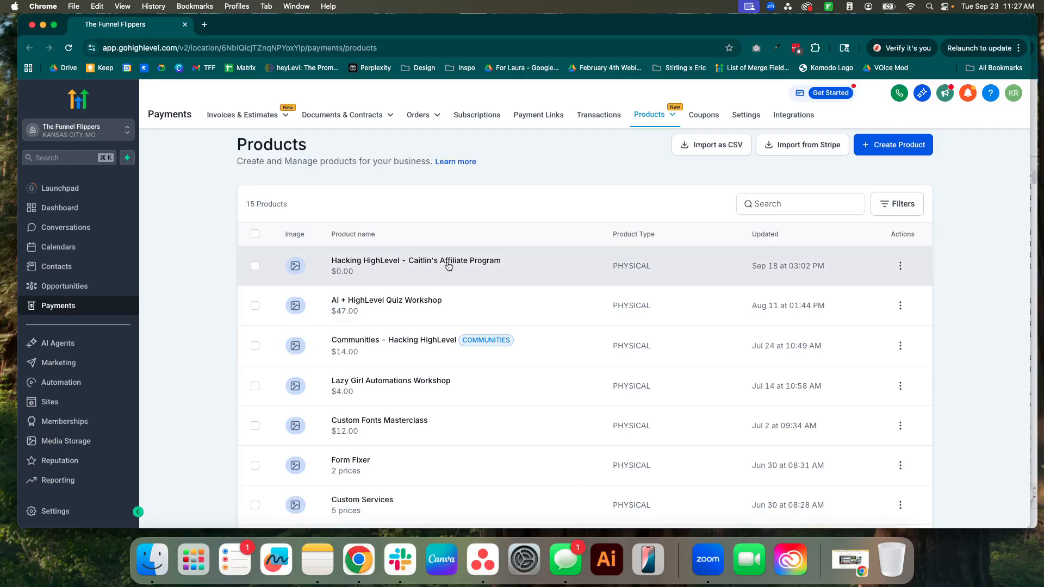
left_click(418, 305)
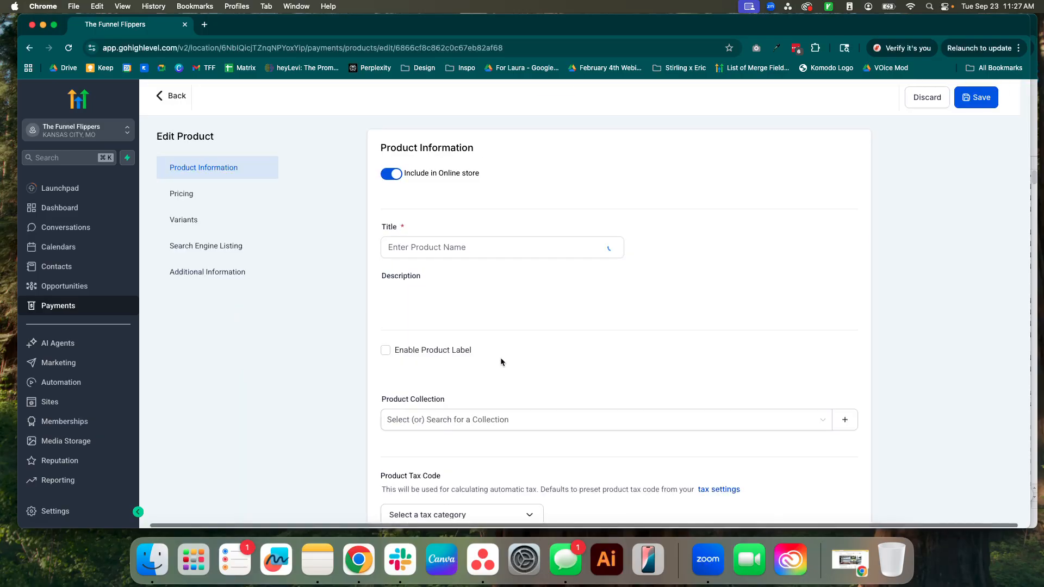
scroll(478, 369, "down", 6)
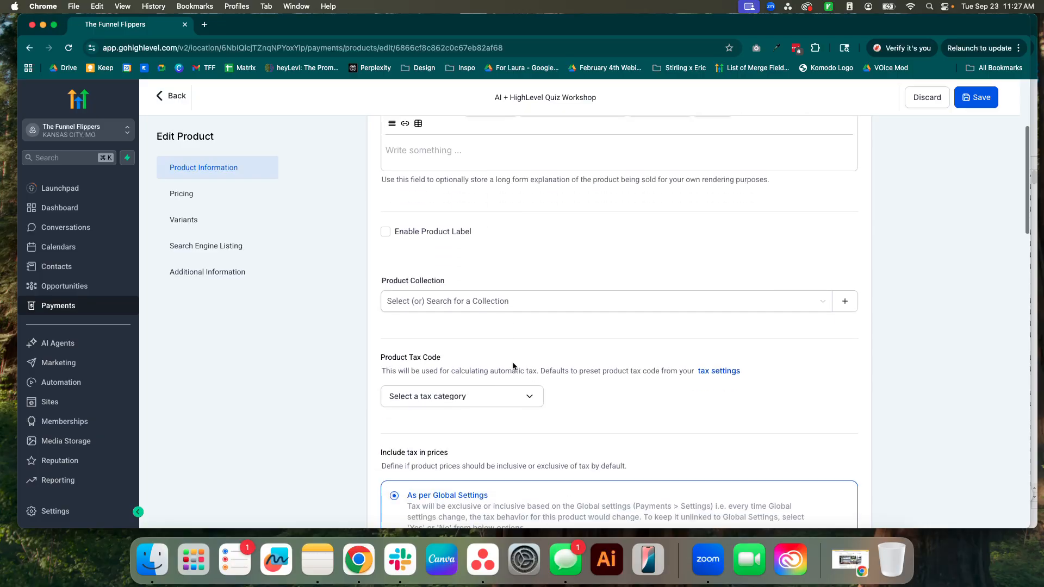
scroll(512, 366, "down", 12)
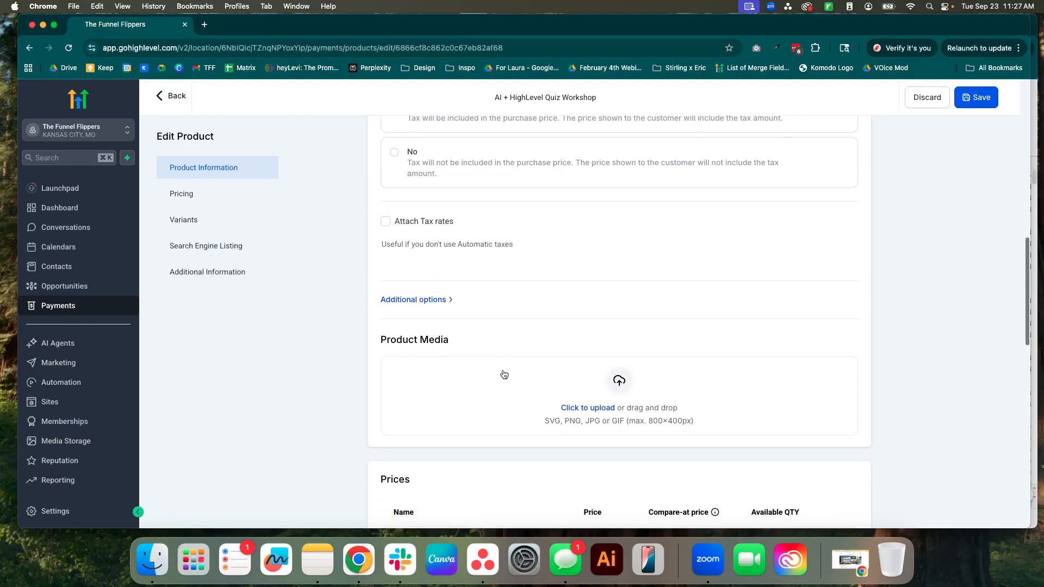
scroll(504, 375, "down", 9)
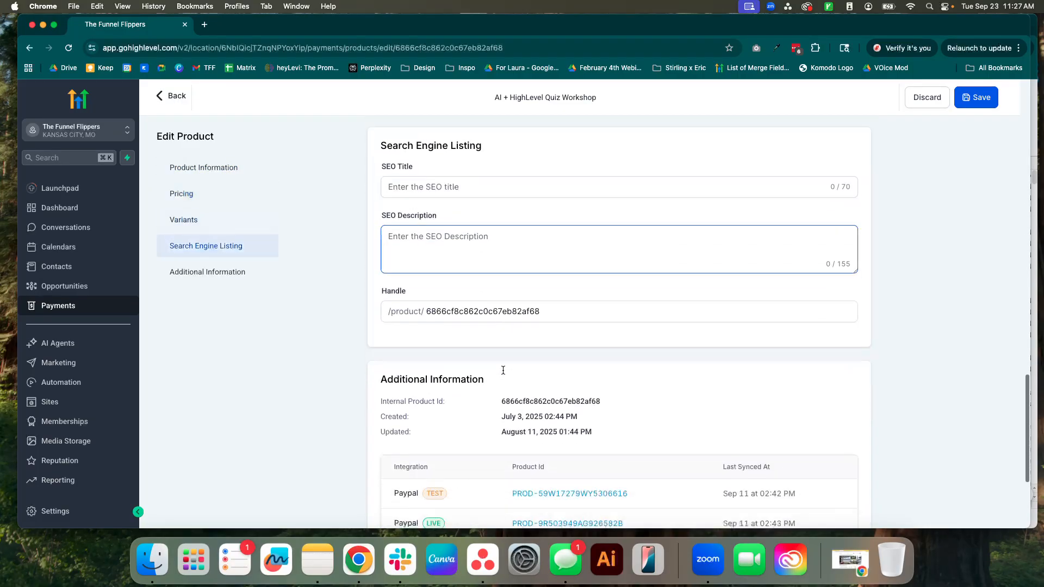
scroll(506, 361, "up", 20)
scroll(607, 244, "down", 1)
scroll(606, 239, "up", 2)
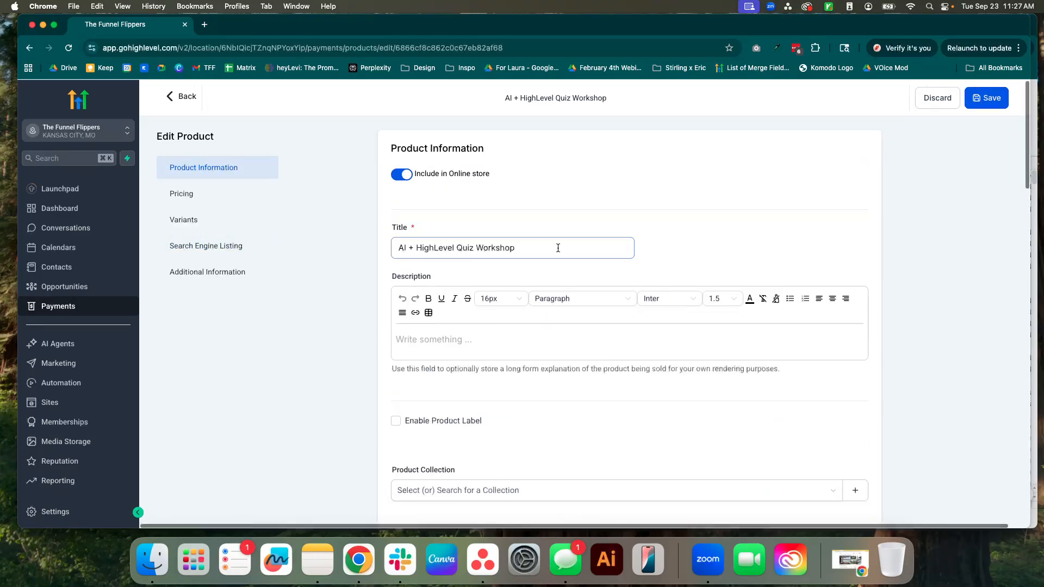
Switch the product's Include in Online store option off and on again.
left_click(400, 174)
left_click(398, 175)
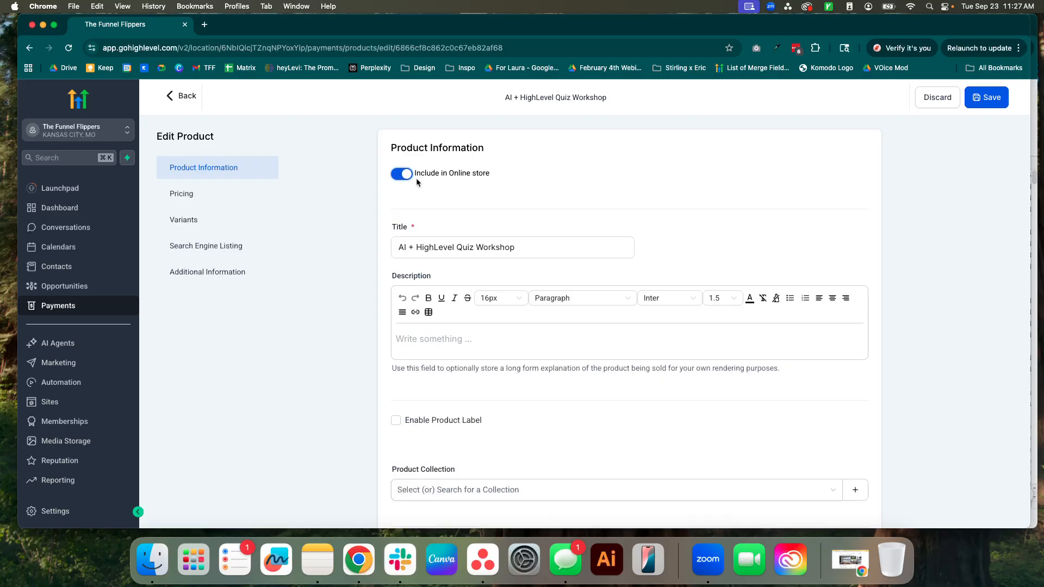
left_click_drag(494, 174, 416, 173)
left_click(589, 216)
Enable the product label to inspect its content and visibility duration fields, and disable it again.
scroll(616, 369, "down", 5)
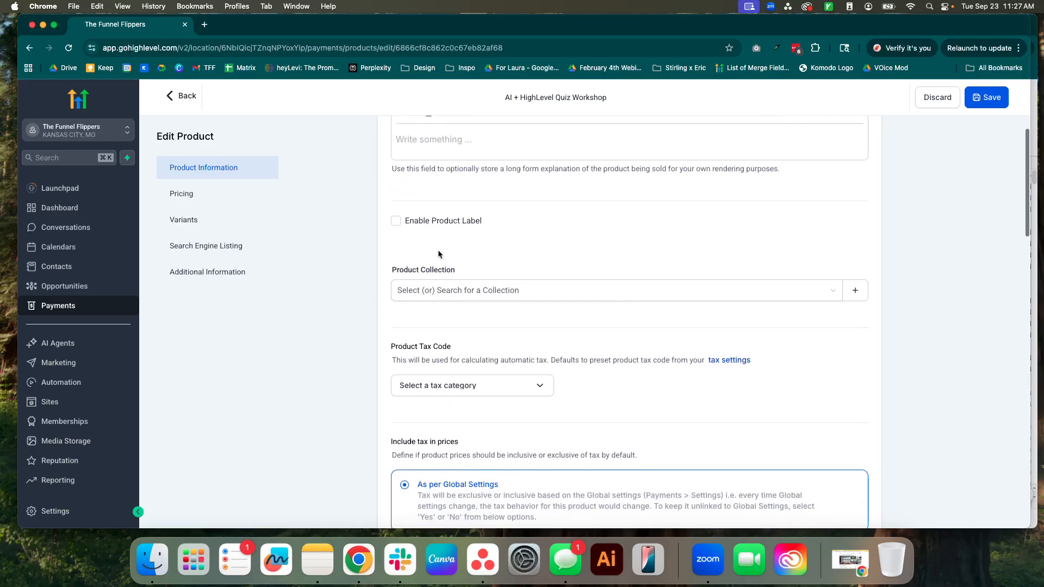
scroll(435, 243, "up", 2)
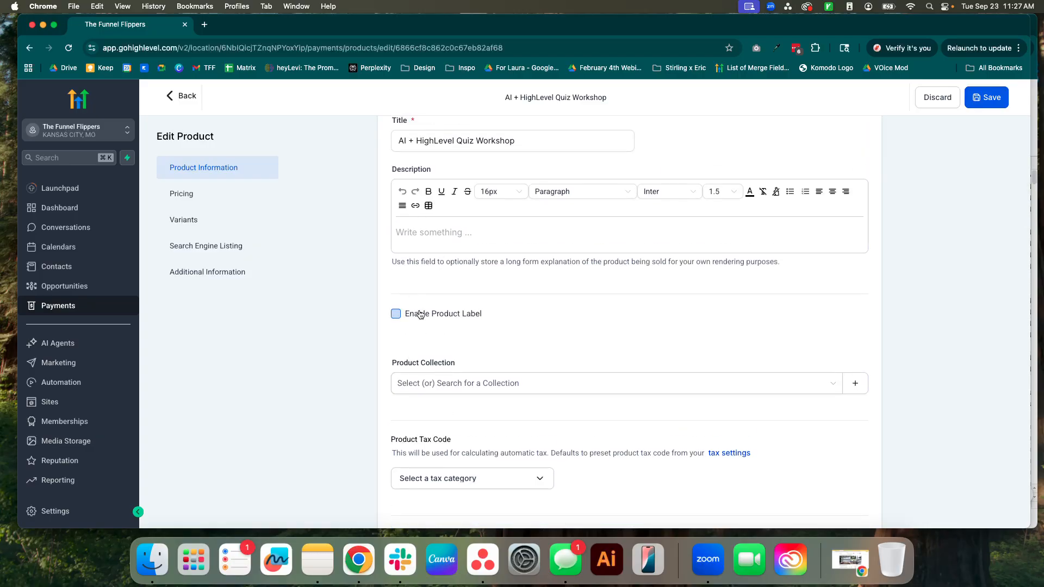
left_click(386, 313)
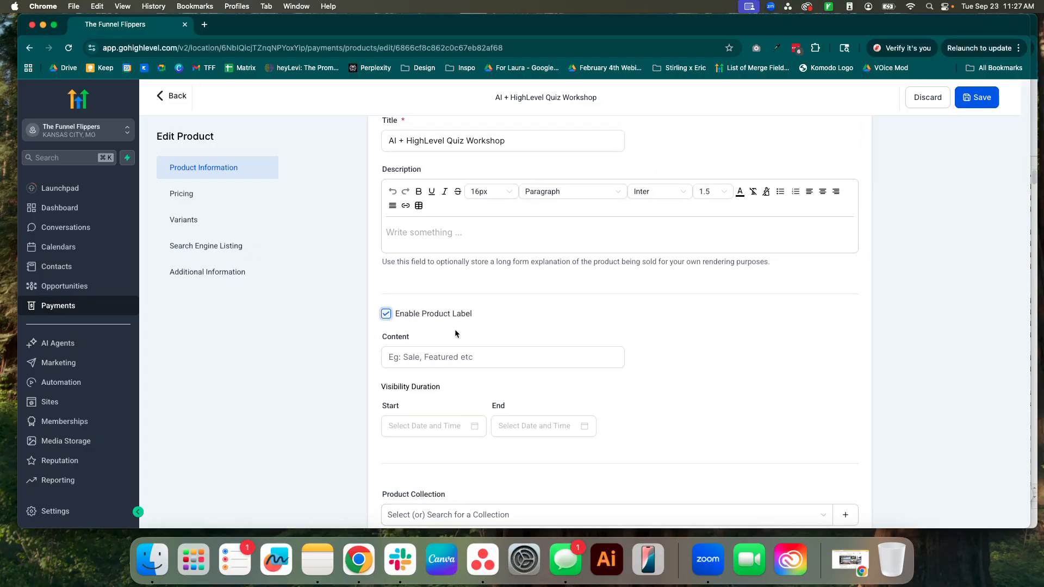
scroll(468, 327, "down", 1)
left_click(387, 287)
scroll(459, 320, "down", 3)
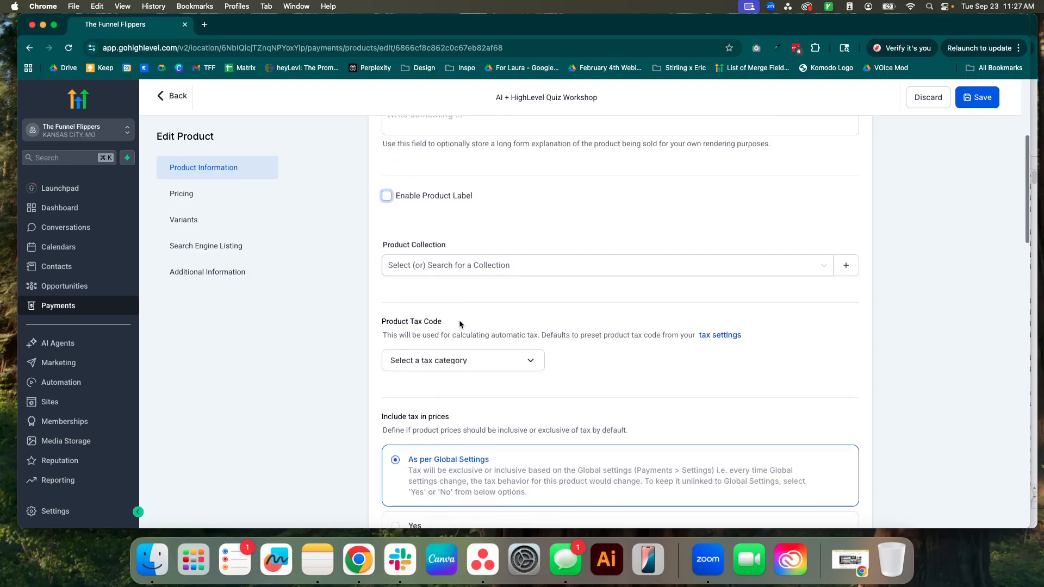
left_click(387, 157)
left_click(418, 199)
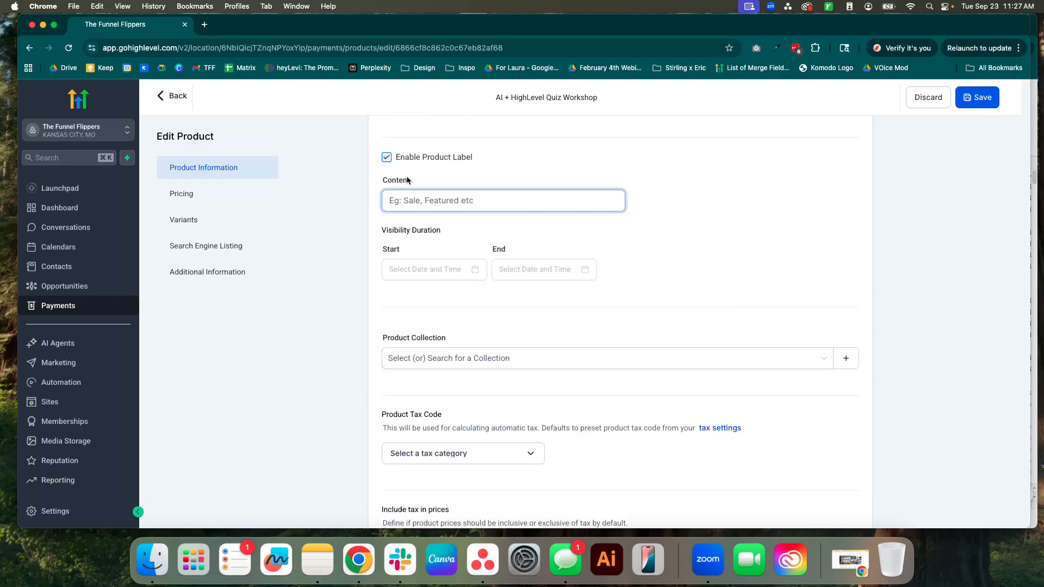
left_click(387, 158)
Check which product collections are available for the workshop product.
left_click(434, 226)
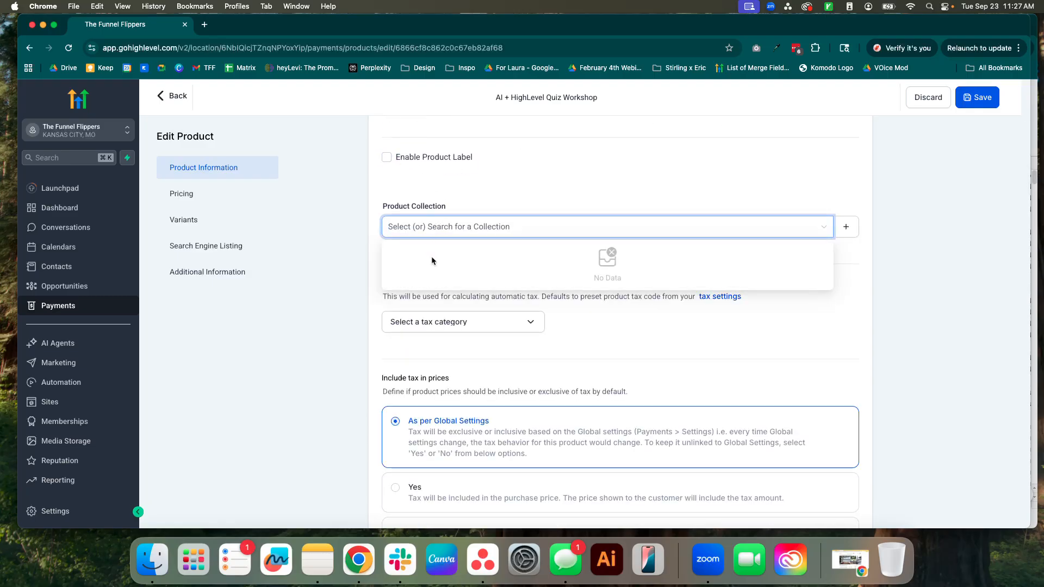
left_click(708, 355)
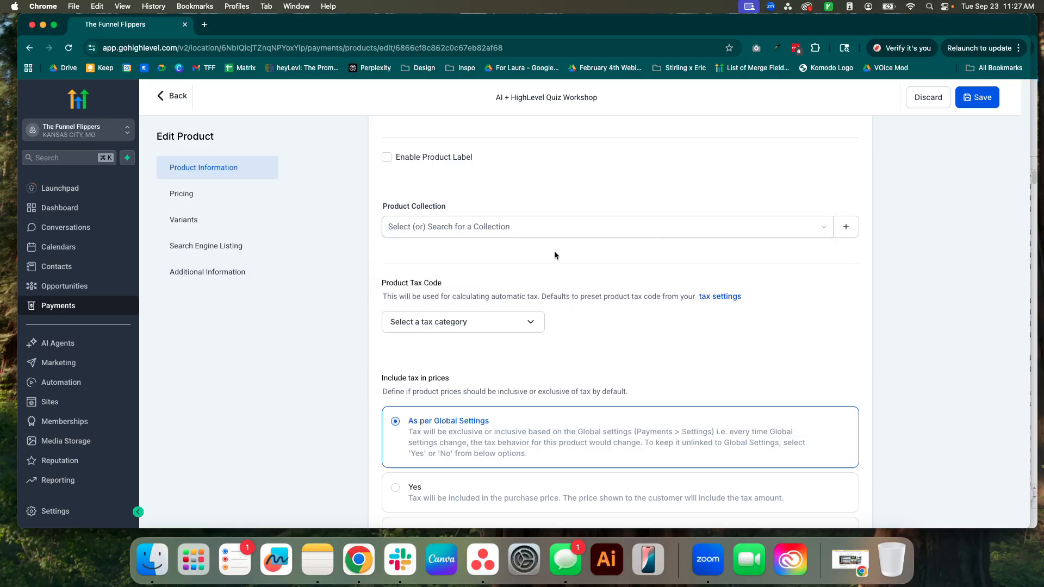
left_click(553, 237)
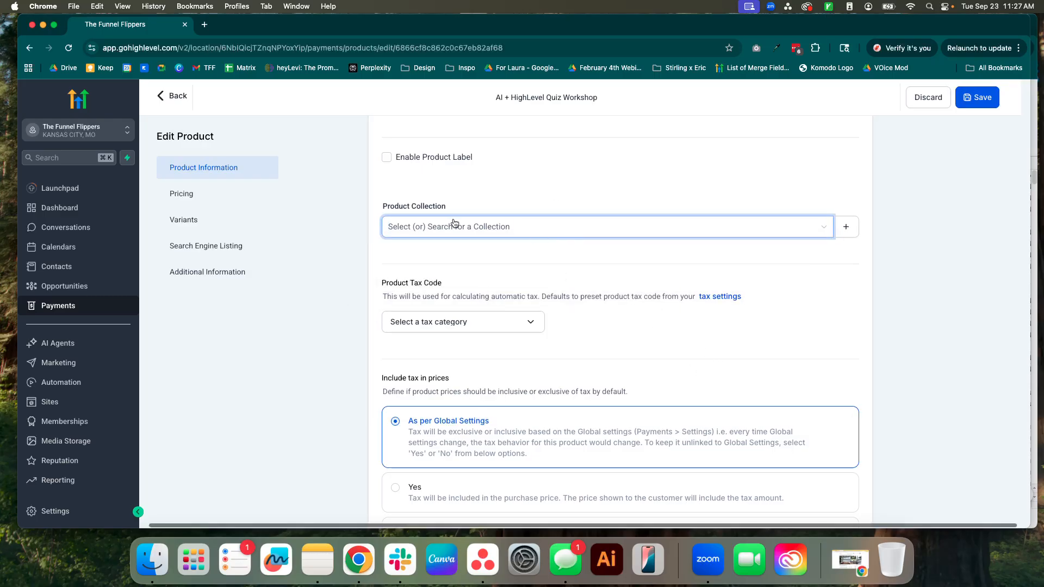
left_click(478, 233)
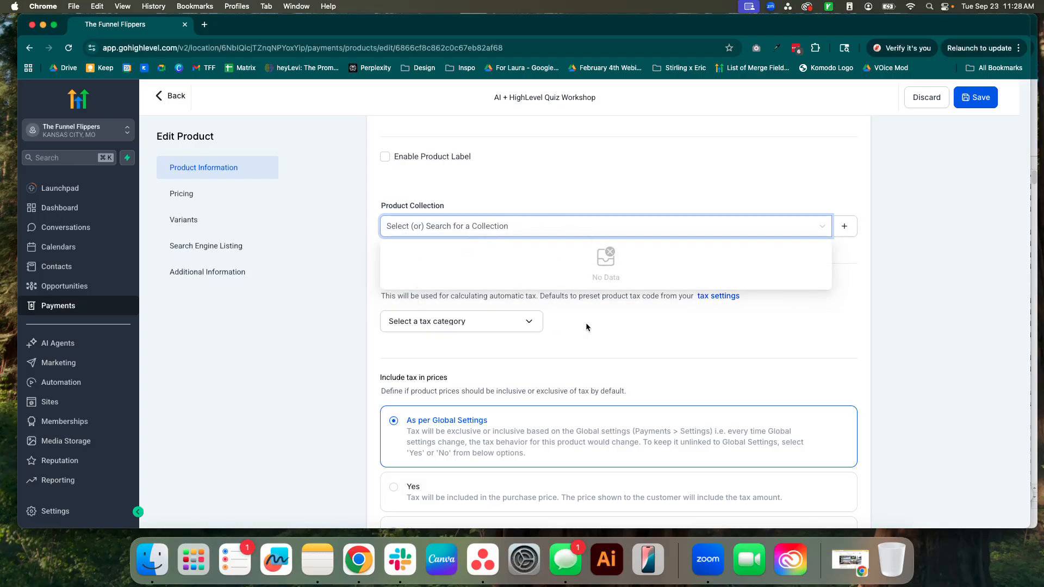
left_click(630, 190)
Review the product's remaining tax, media, price and search engine listing settings, and save the product.
scroll(579, 357, "down", 3)
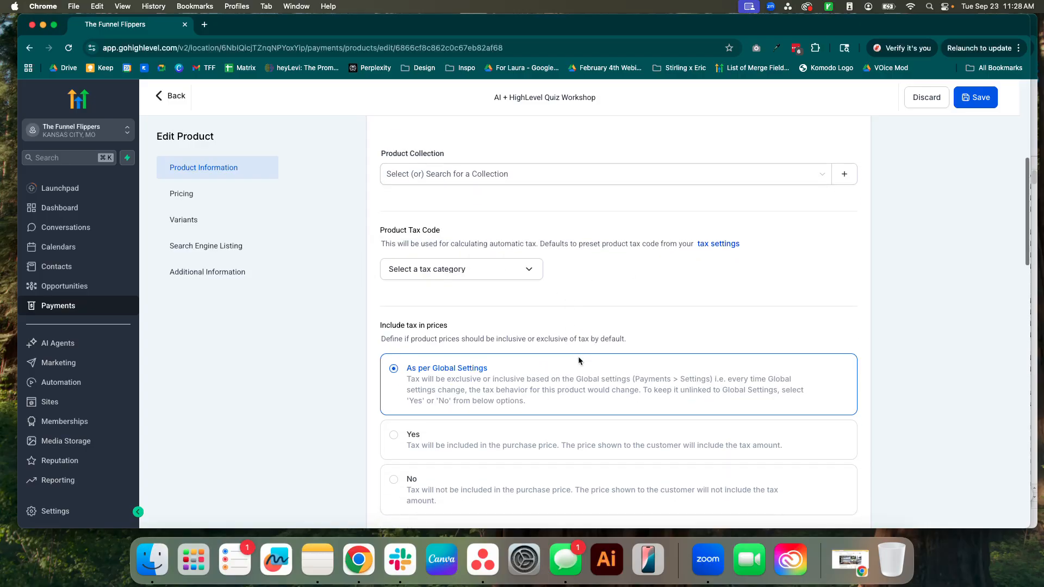
scroll(578, 359, "down", 7)
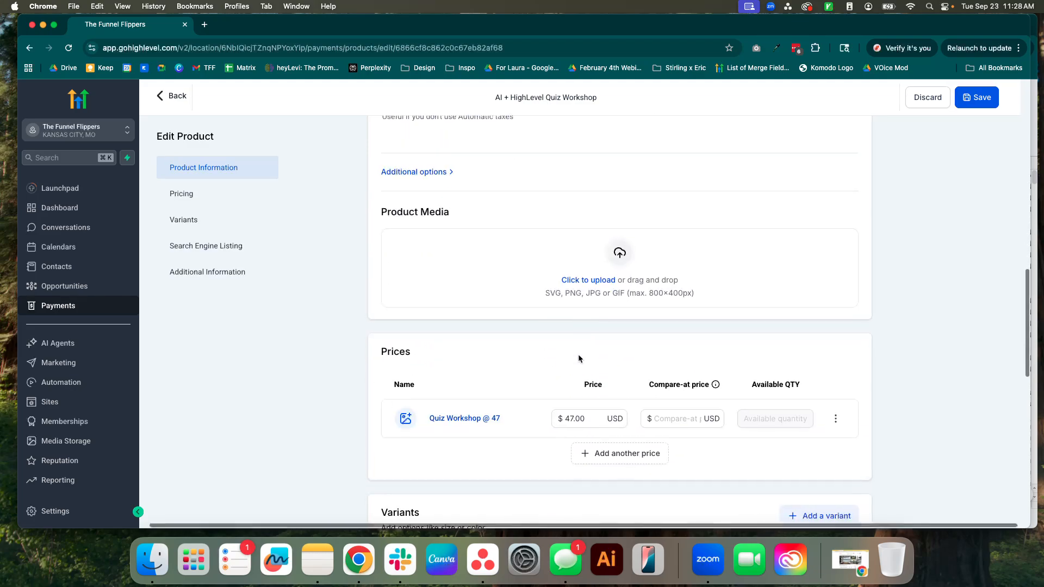
scroll(578, 359, "down", 5)
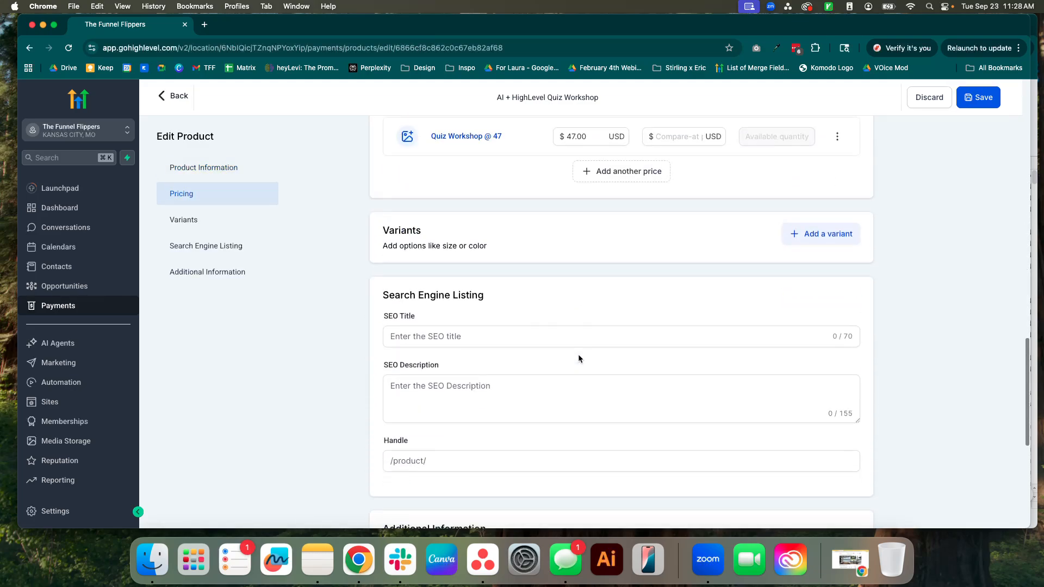
scroll(579, 359, "down", 4)
scroll(579, 359, "up", 20)
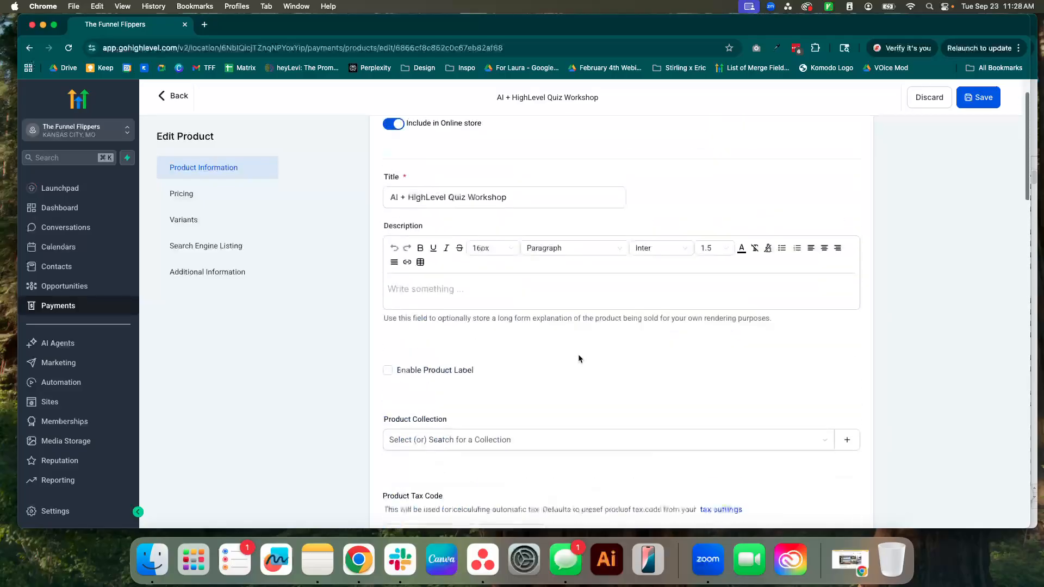
left_click(975, 97)
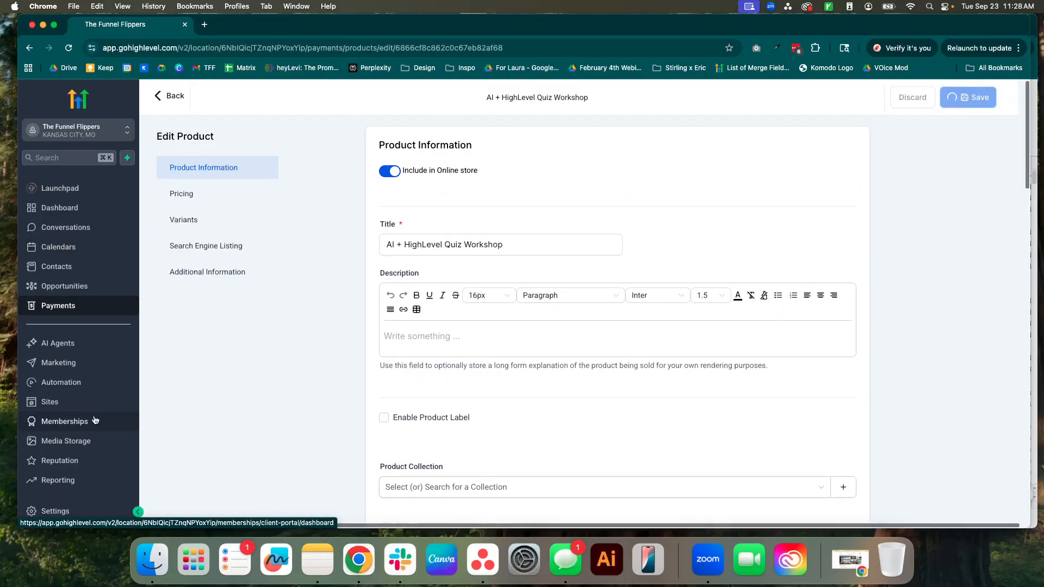
Open The Funnel Flippers Website under the site's stores and open its Products List page for editing.
left_click(52, 402)
left_click(243, 115)
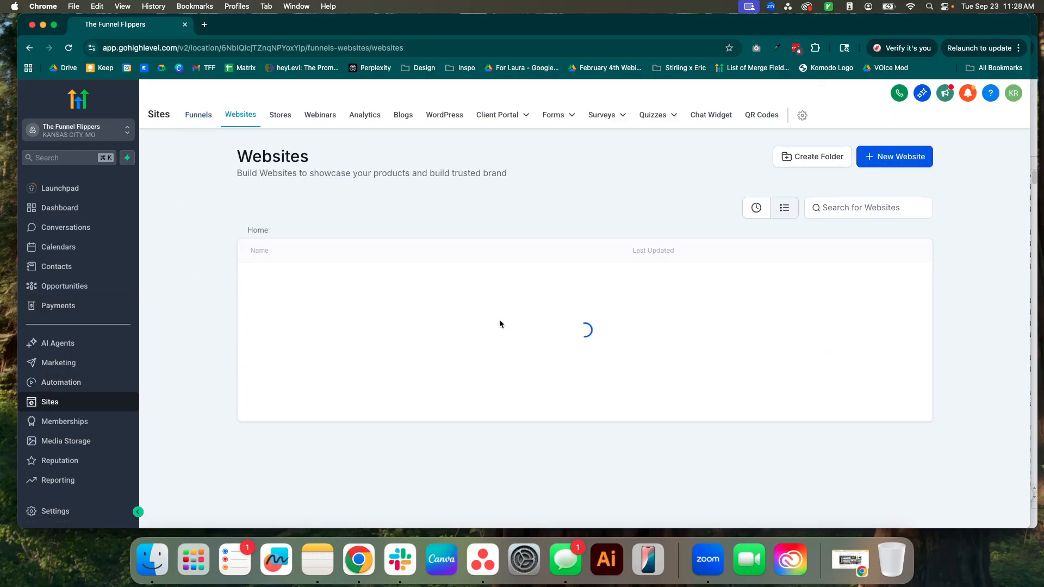
left_click(281, 115)
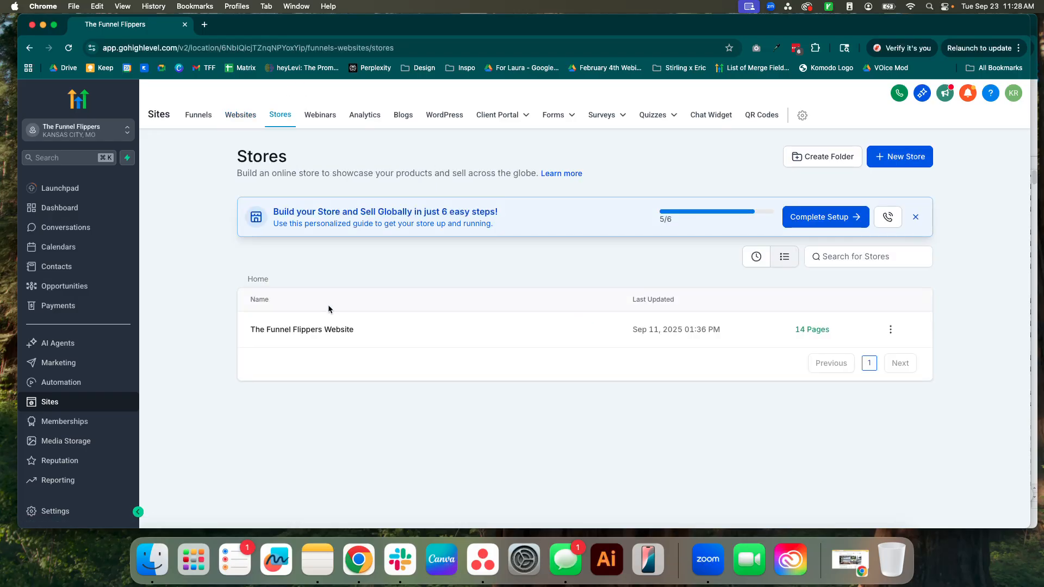
left_click(293, 330)
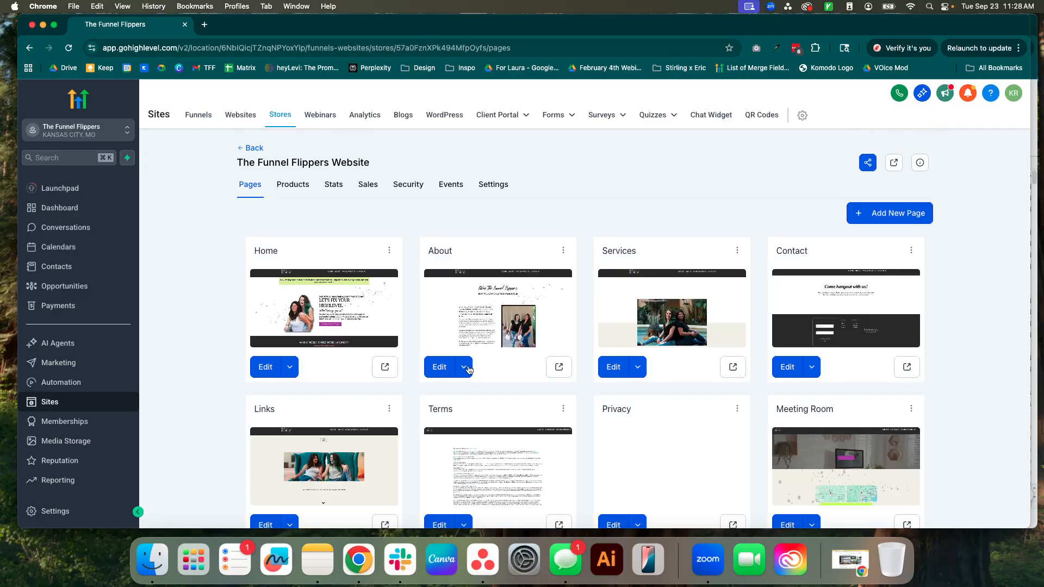
scroll(968, 405, "down", 7)
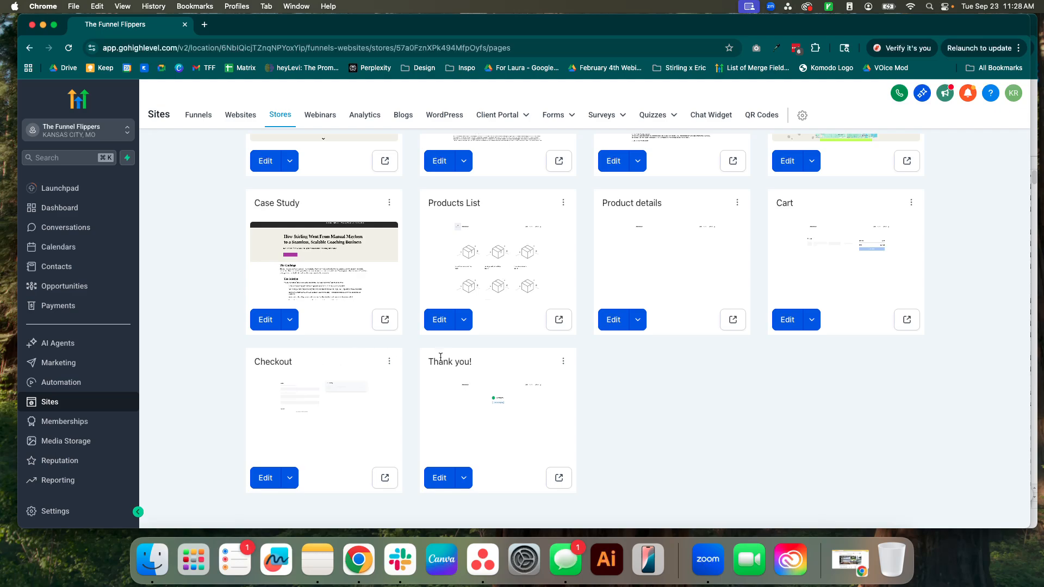
scroll(762, 381, "up", 1)
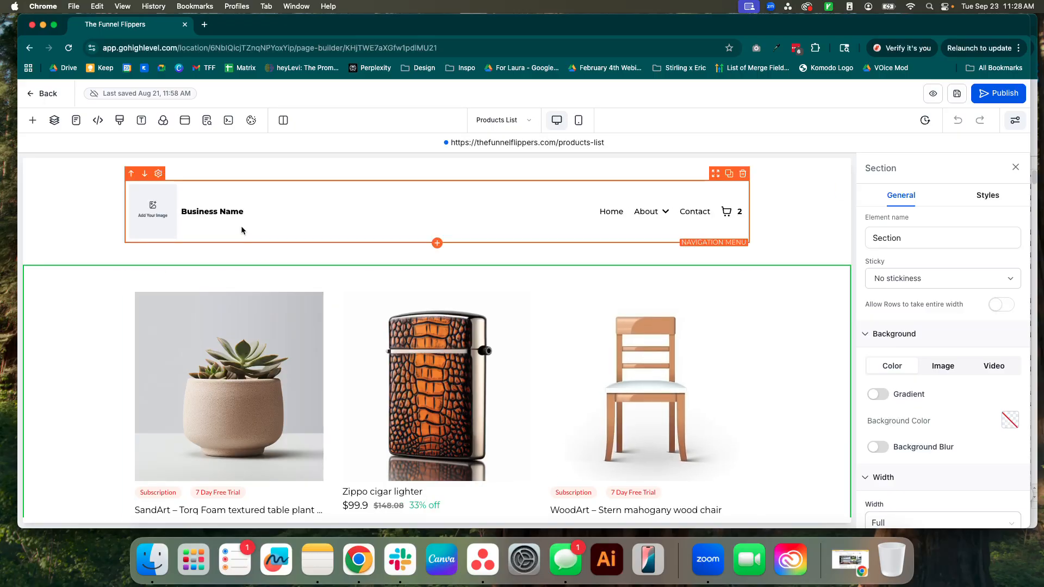
Replace the business name placeholder in the navigation menu with "The Funnel Flippers".
left_click(175, 210)
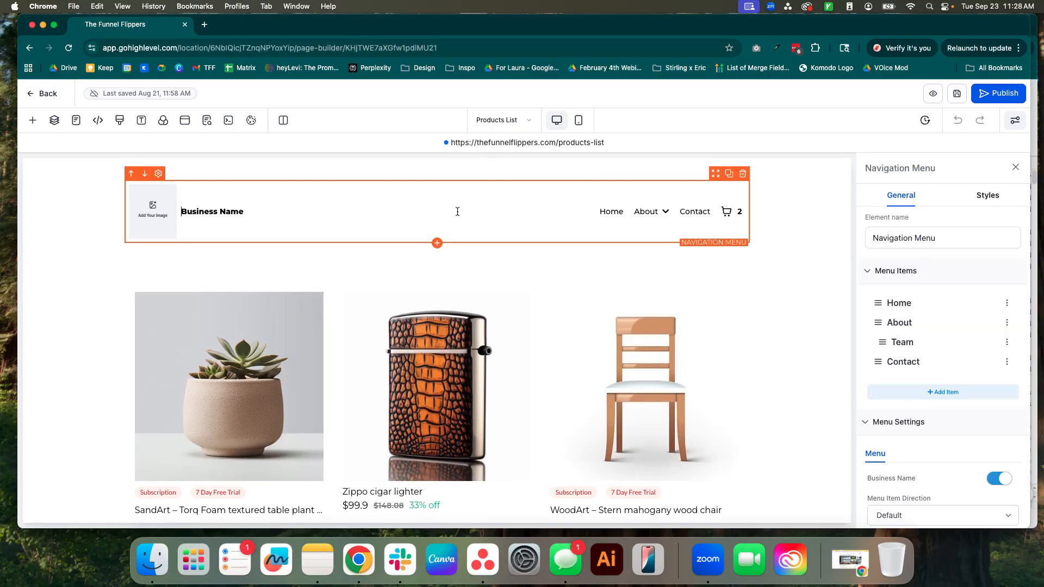
triple_click(223, 214)
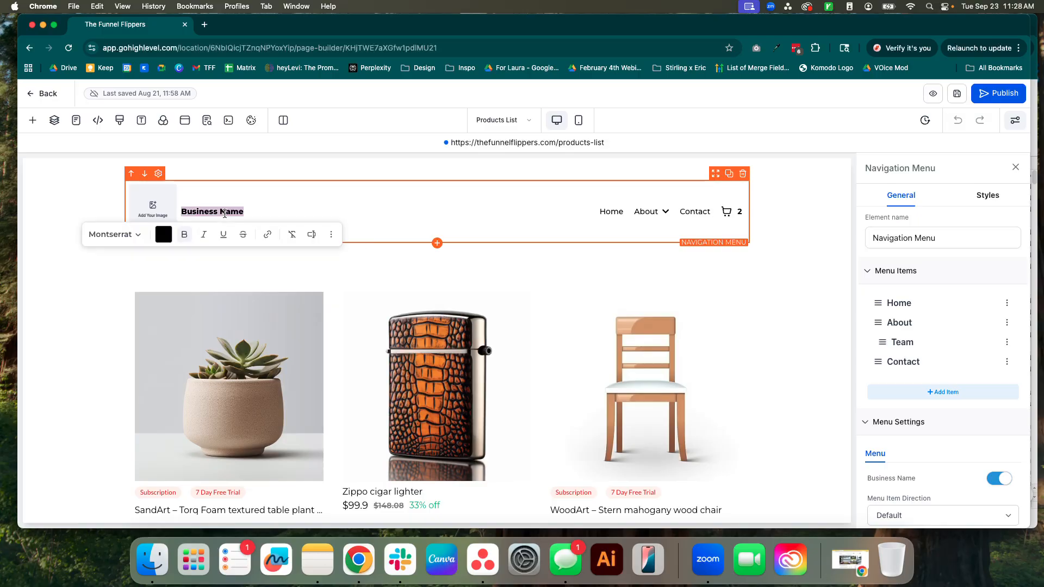
type("The Funnel Flippers")
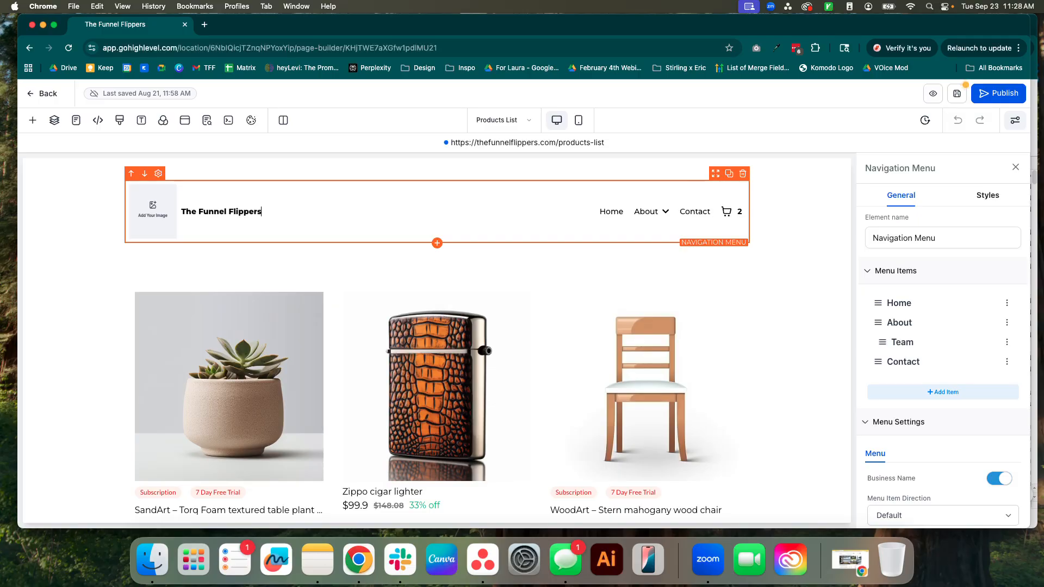
Set the navigation menu's brand logo to Dark Logo.png from the Brand Boards media folder.
scroll(928, 392, "down", 6)
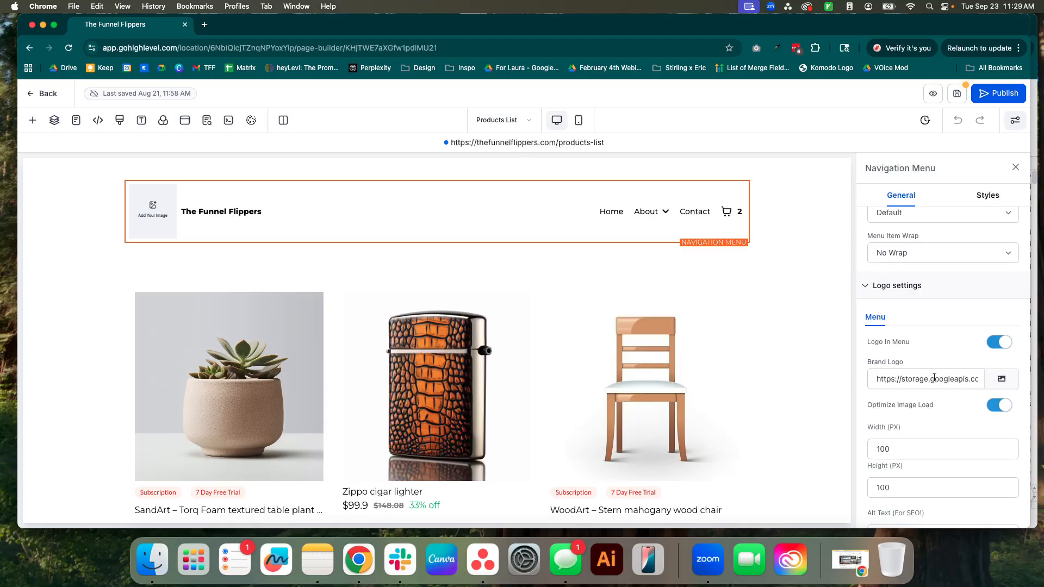
left_click(1001, 379)
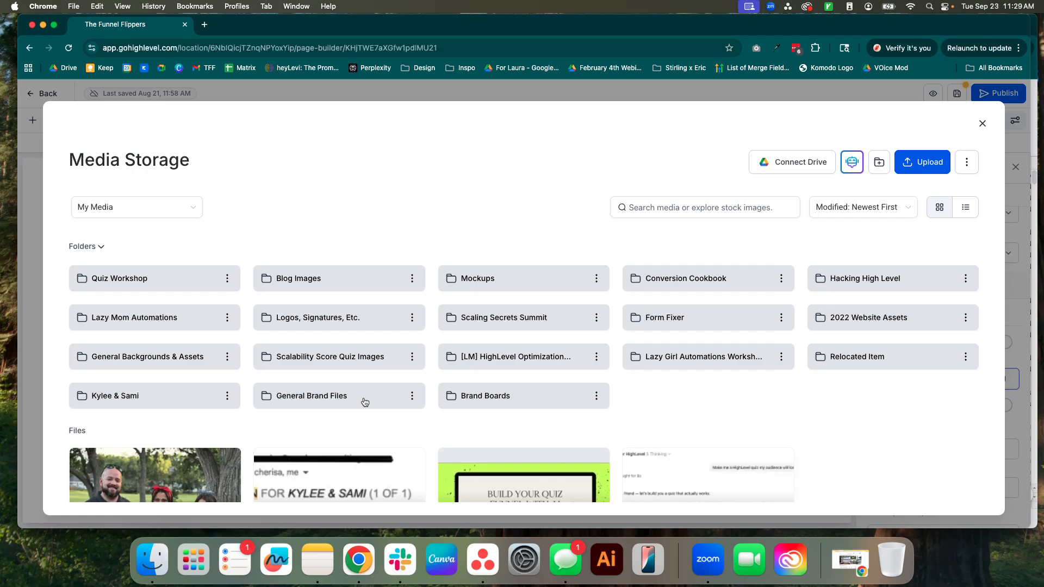
left_click(473, 394)
scroll(375, 289, "down", 2)
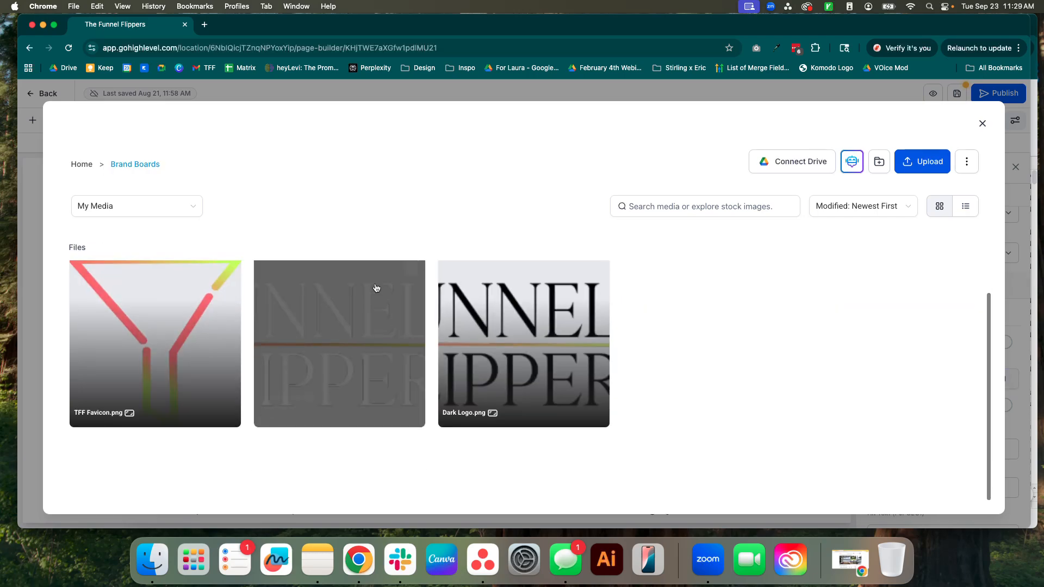
left_click(533, 329)
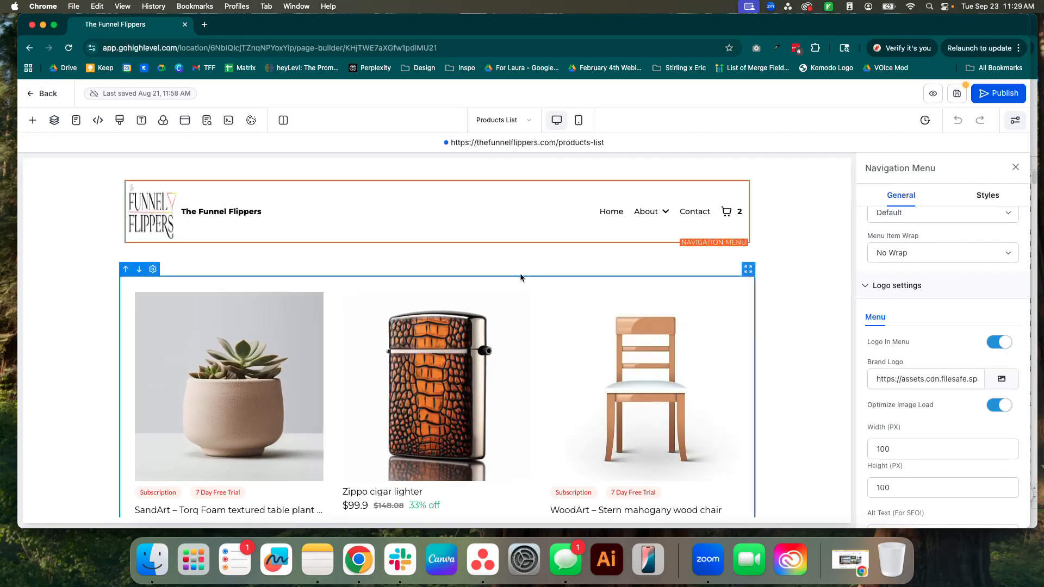
Set the navigation menu logo's width to 150 px.
scroll(937, 414, "down", 1)
double_click(969, 407)
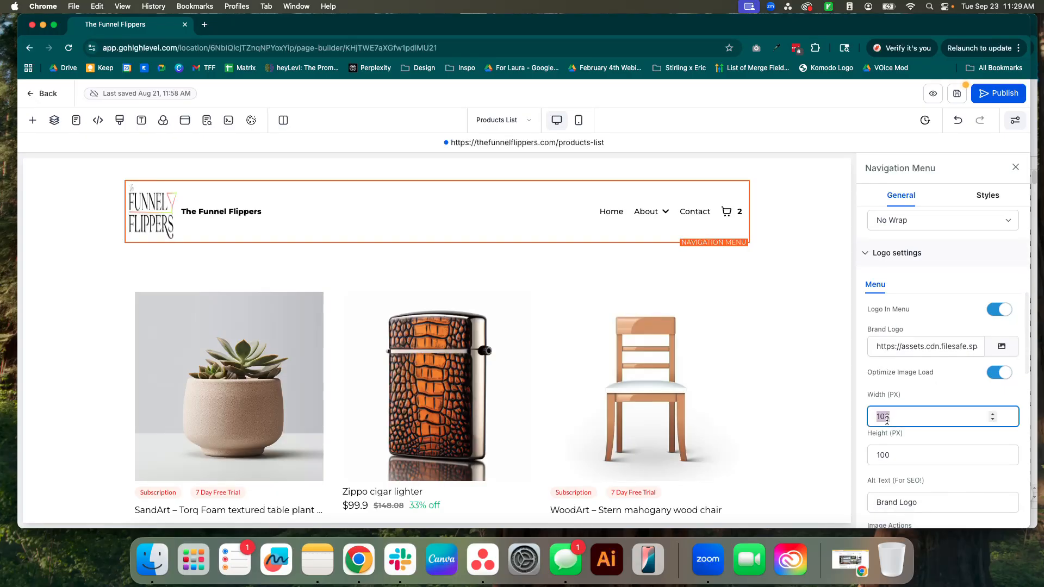
type("150")
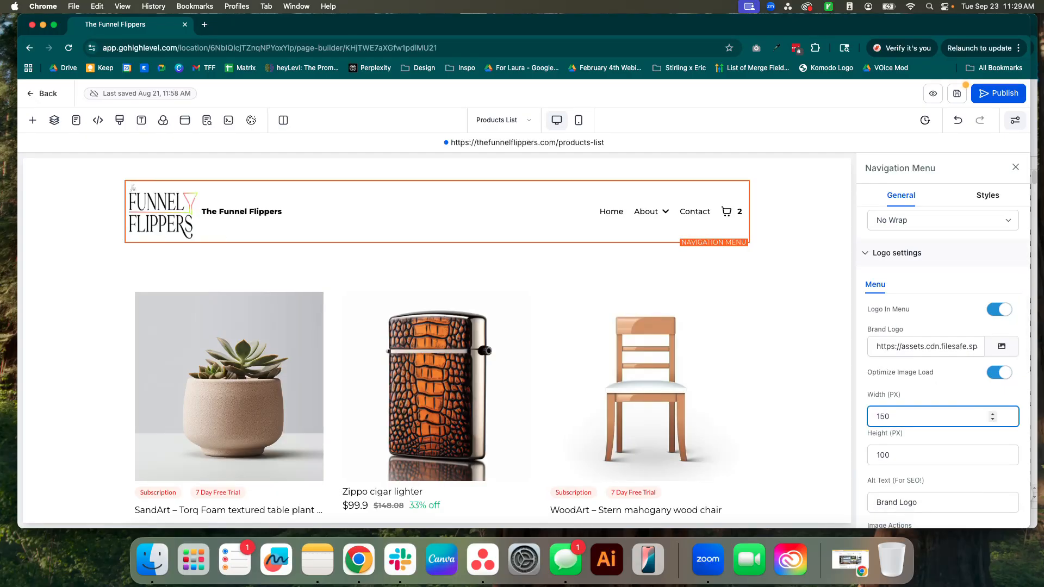
Examine the navigation menu's customer login, ecommerce and icon settings, including the available mobile view and dropdown icons.
left_click(805, 315)
scroll(804, 336, "down", 2)
scroll(803, 336, "up", 2)
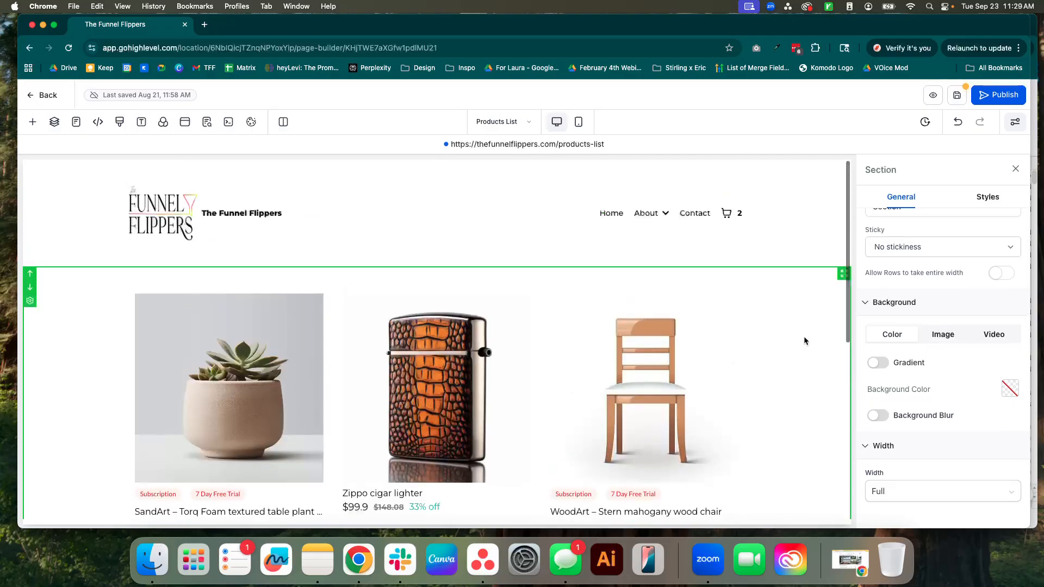
left_click(712, 229)
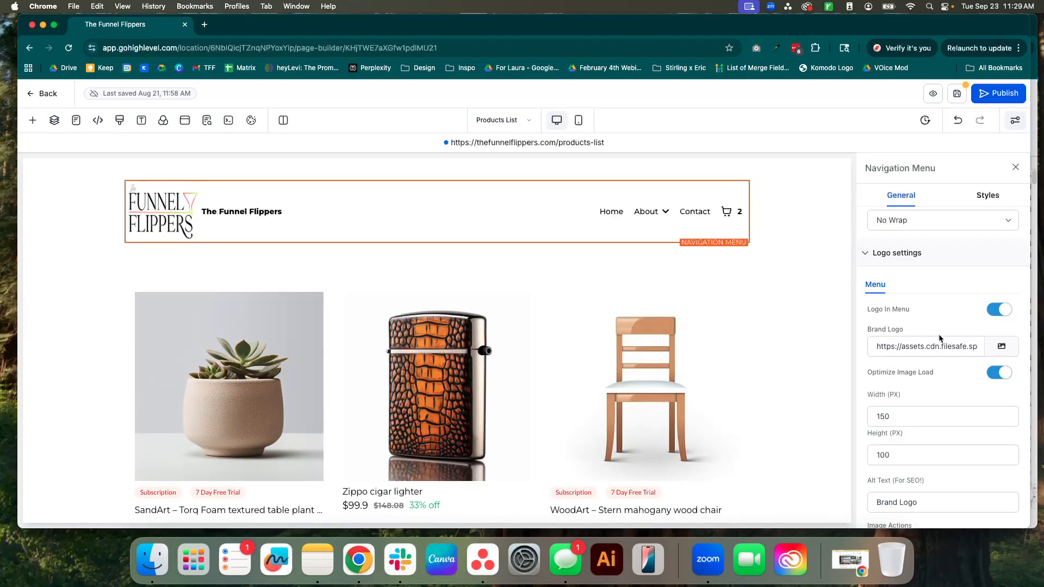
scroll(948, 361, "down", 15)
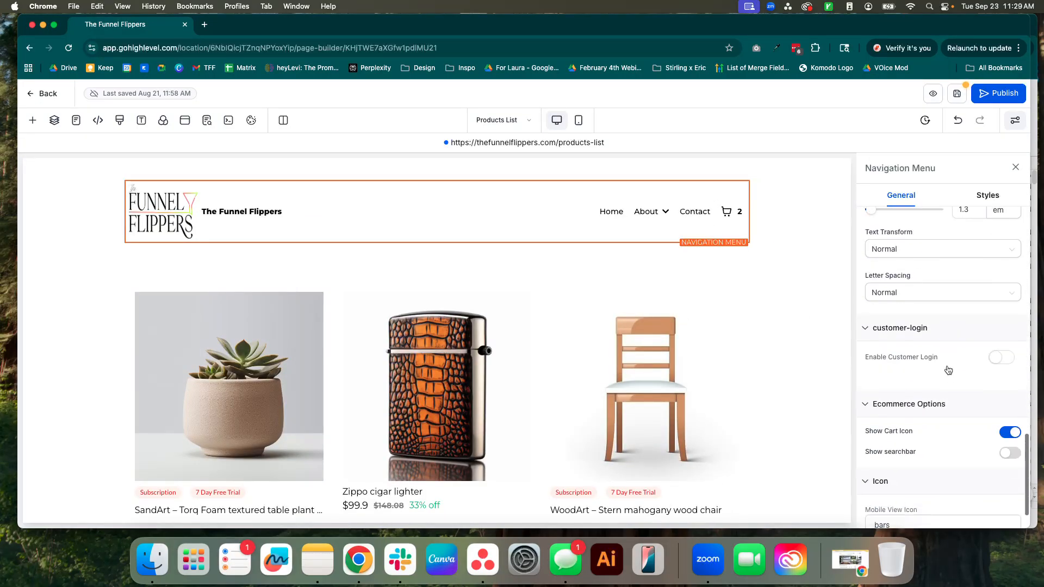
scroll(948, 370, "down", 2)
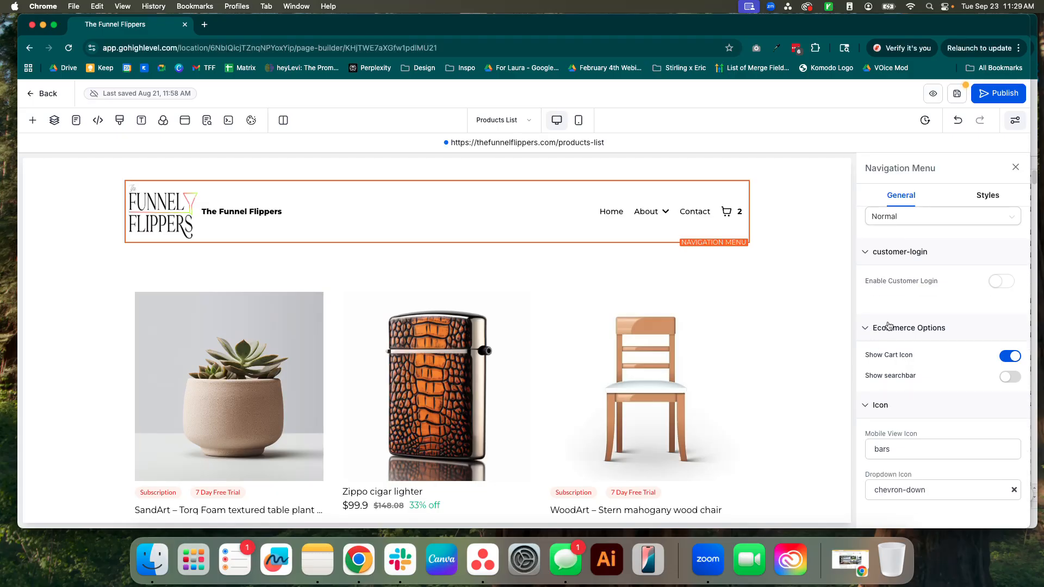
left_click(944, 450)
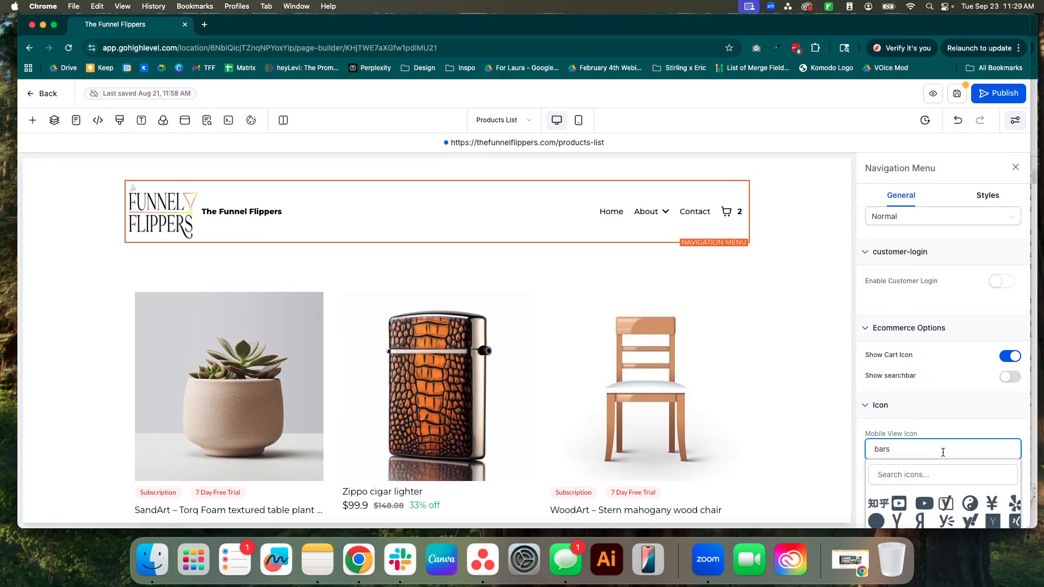
left_click(914, 416)
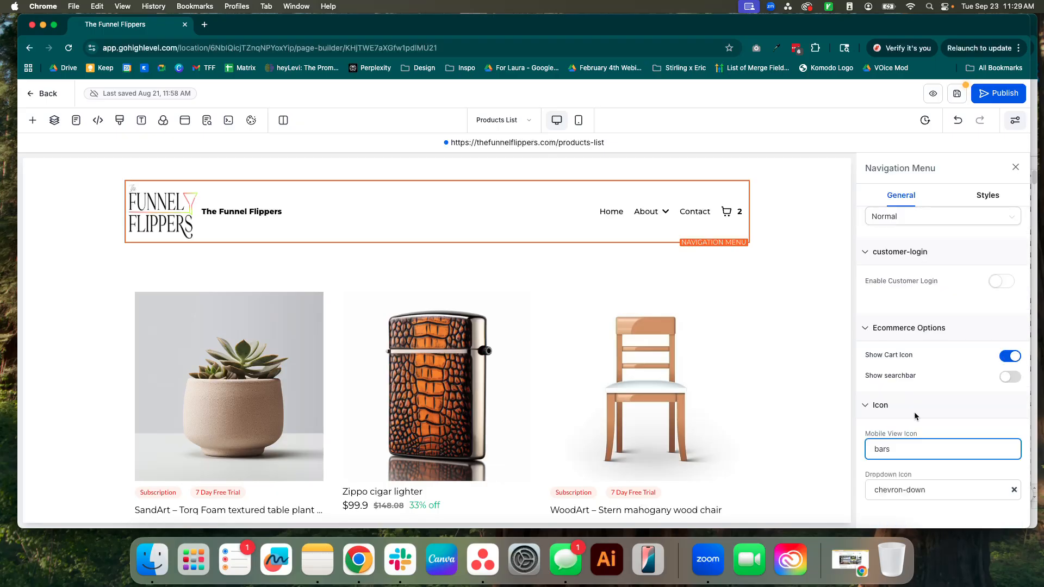
left_click(945, 490)
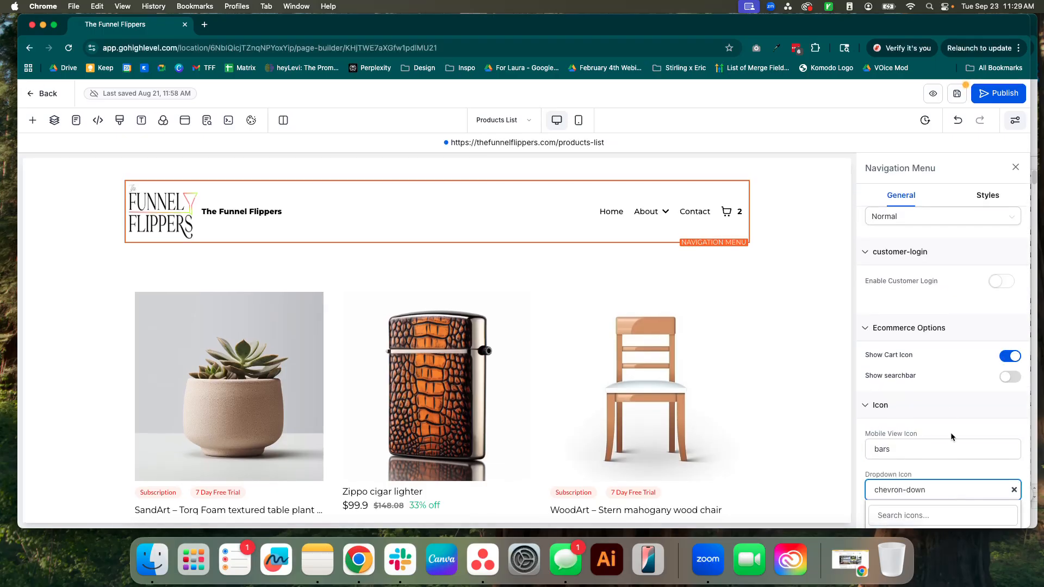
left_click(947, 413)
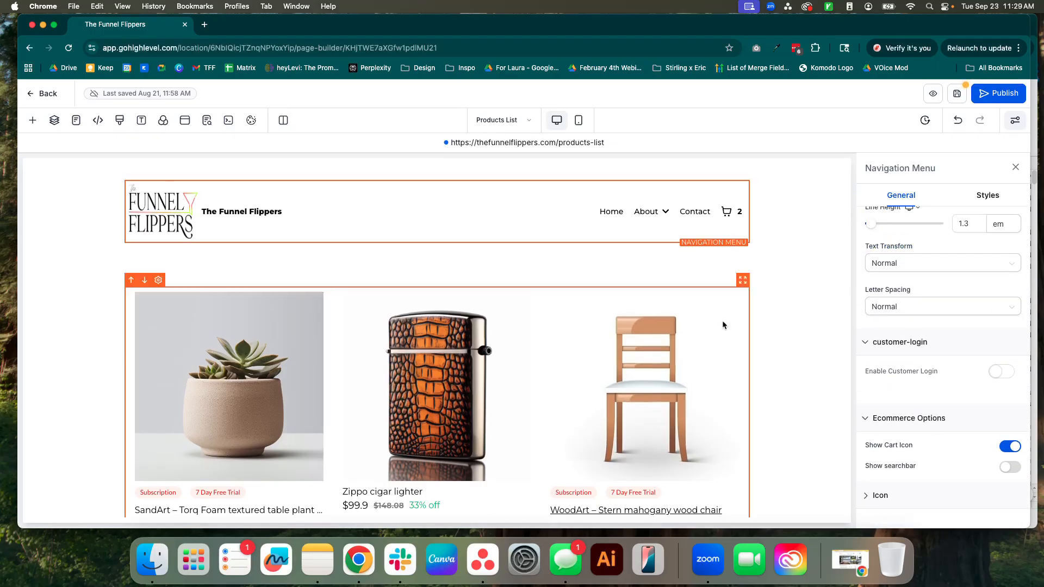
Select the Product List element and try out sorting on it.
scroll(723, 322, "down", 1)
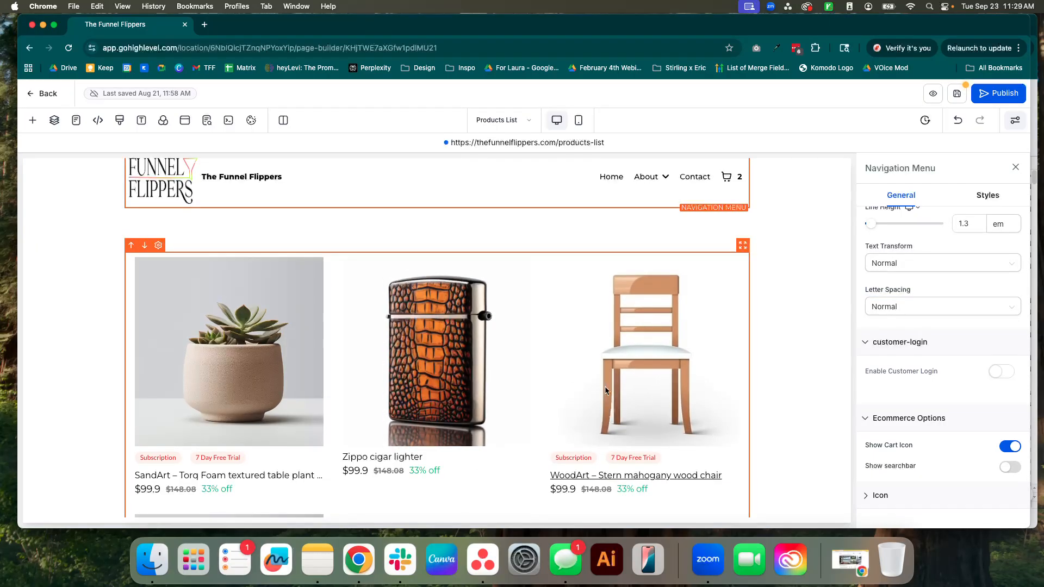
scroll(609, 398, "down", 5)
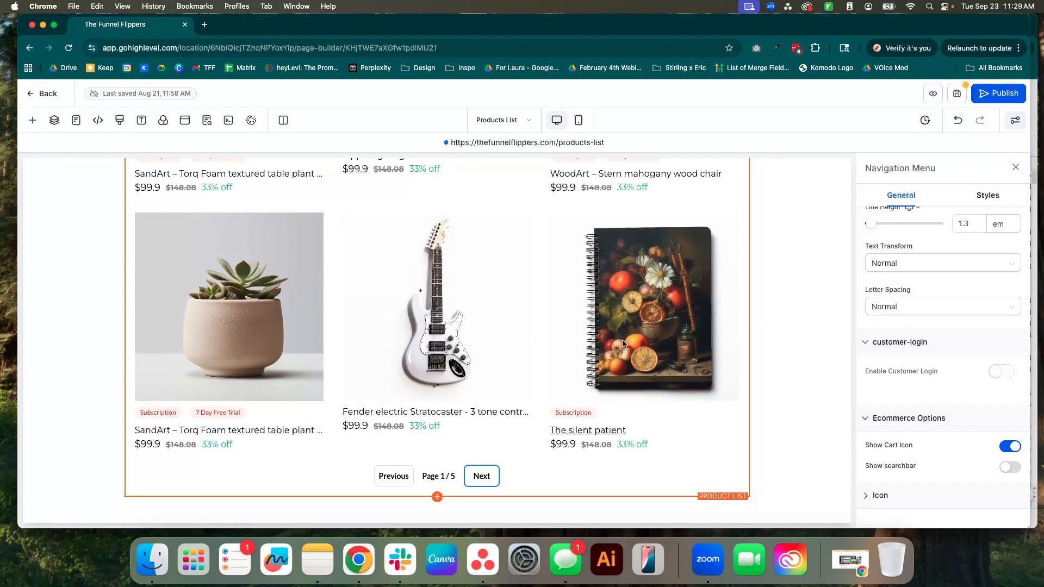
left_click(690, 452)
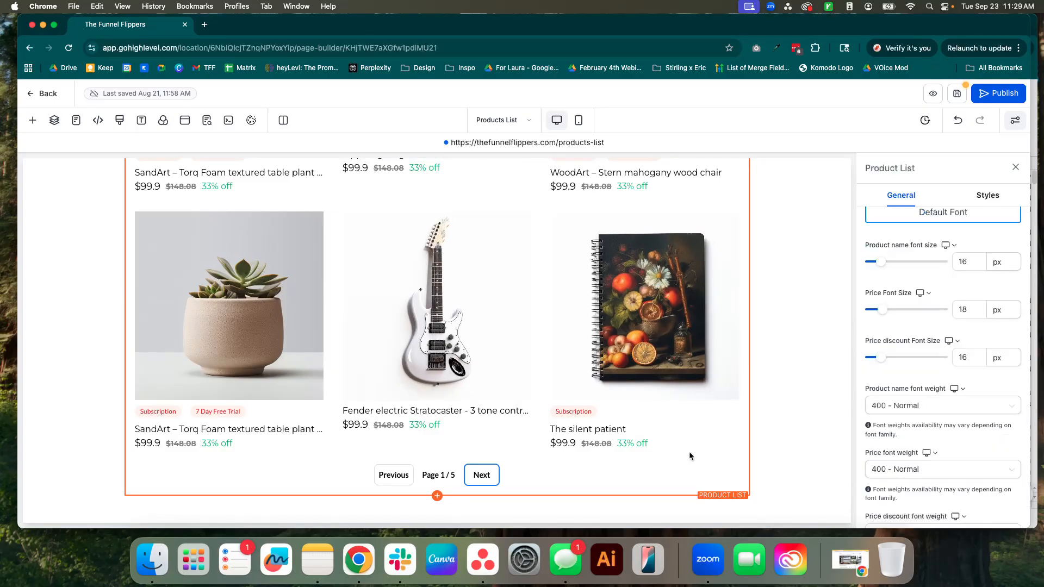
scroll(861, 322, "up", 6)
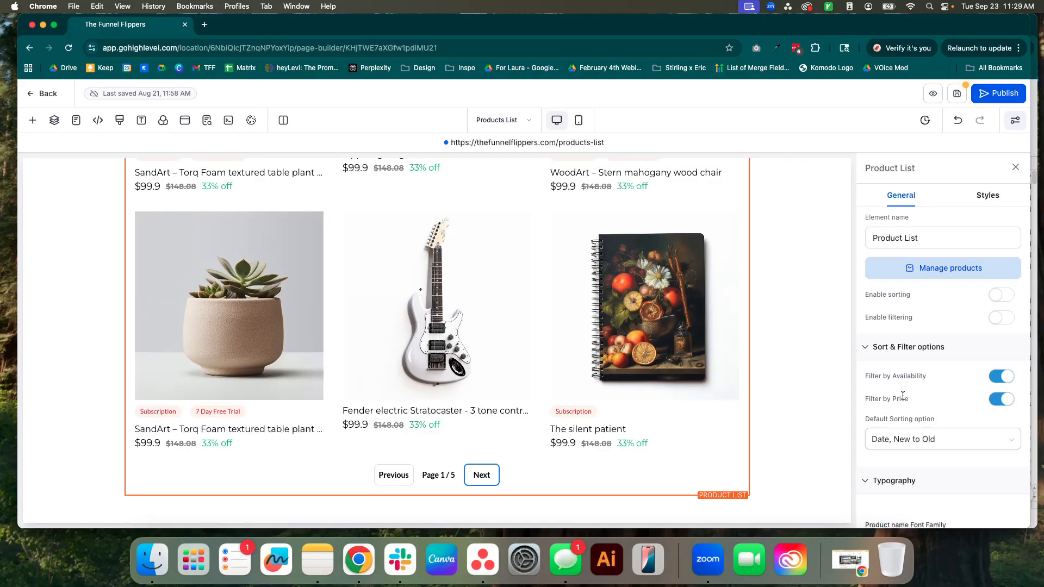
left_click(996, 296)
scroll(579, 318, "up", 6)
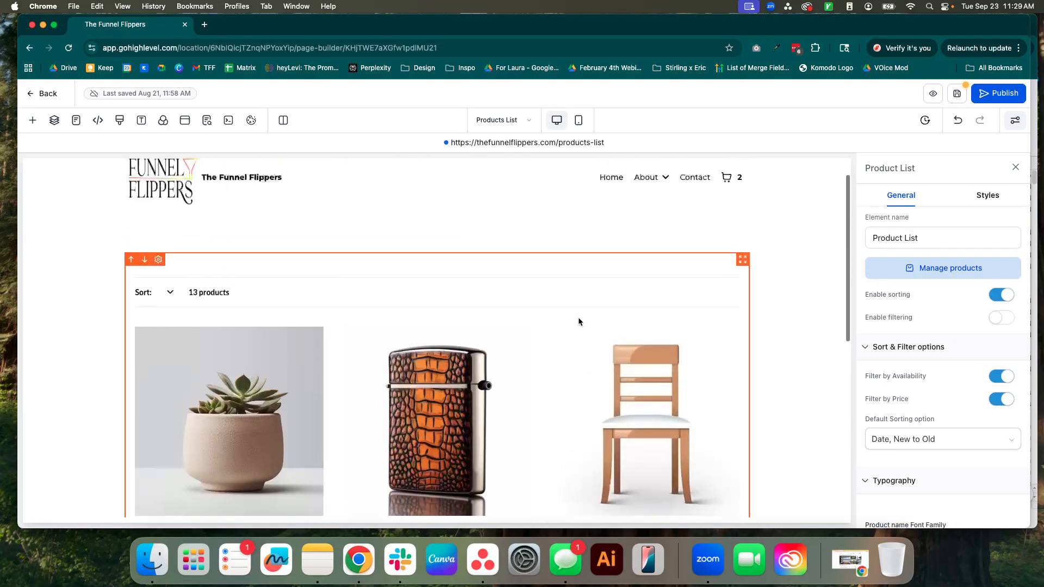
scroll(578, 318, "down", 2)
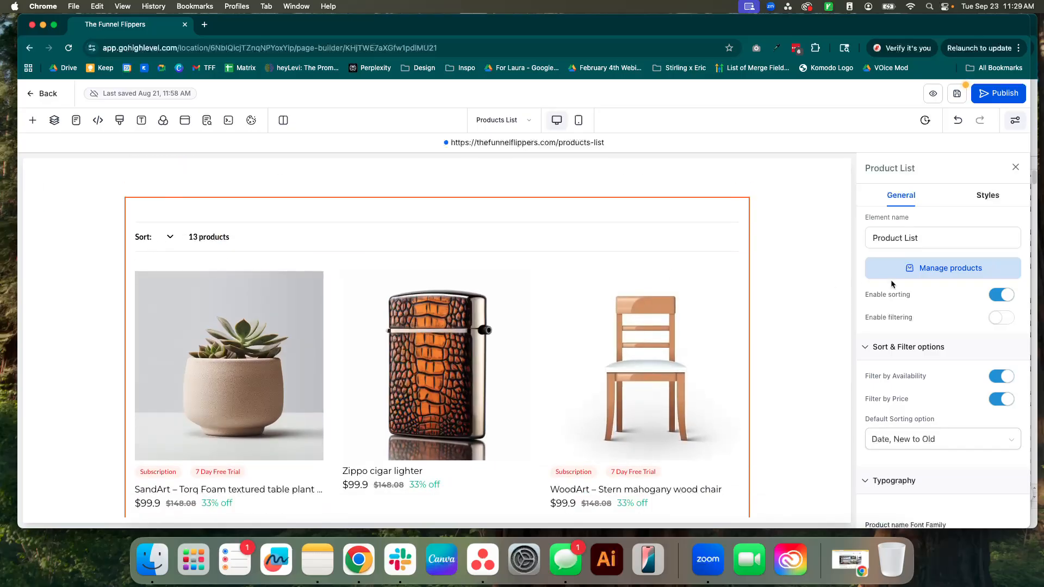
Disable sorting and briefly try out filtering on the Product List before turning it off.
left_click(1004, 297)
left_click(1002, 320)
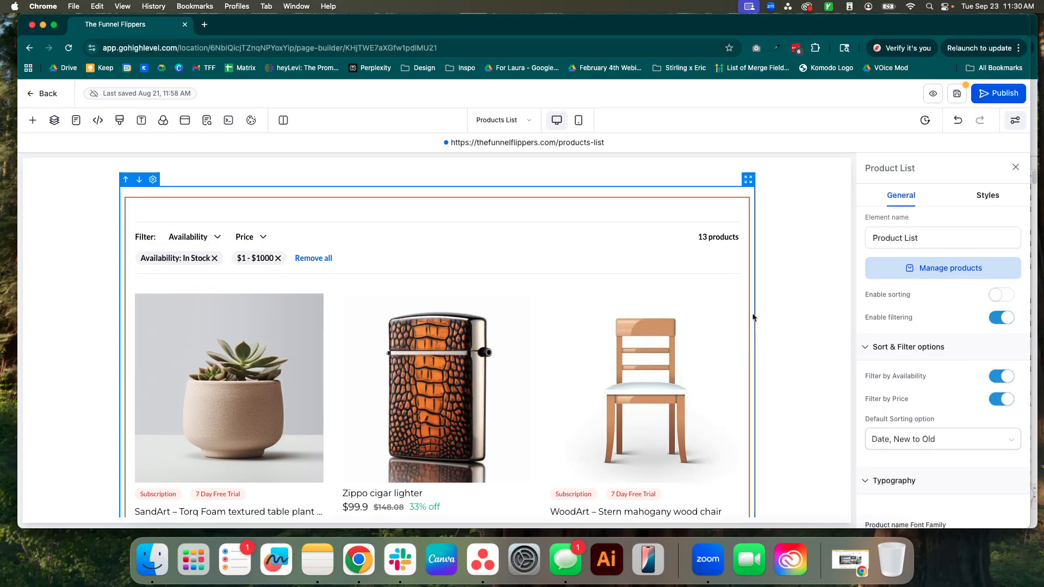
left_click(1003, 318)
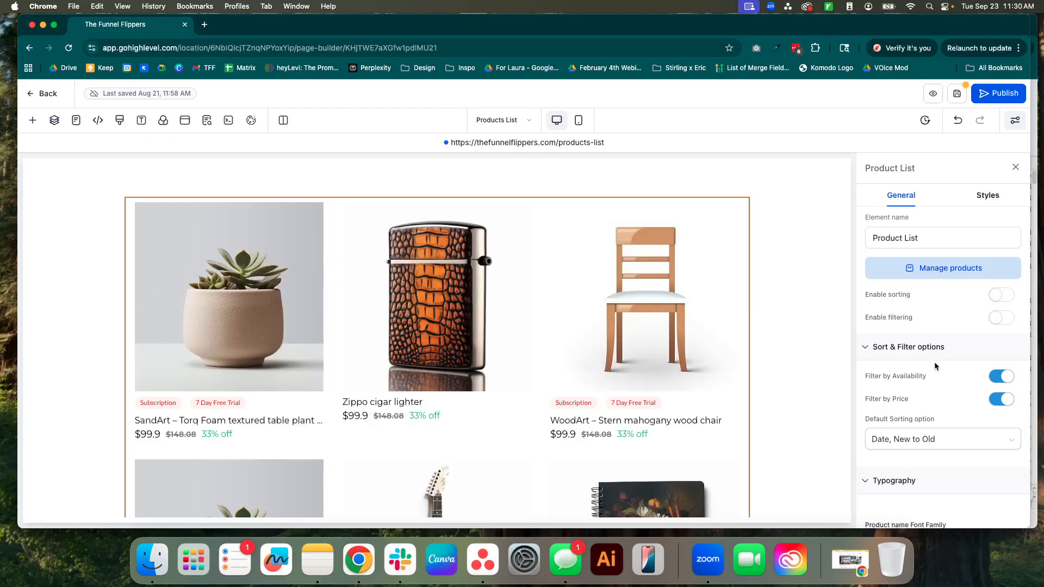
Check the default sorting choices, then enable both sorting and filtering for the Product List.
scroll(934, 361, "down", 4)
scroll(902, 321, "down", 2)
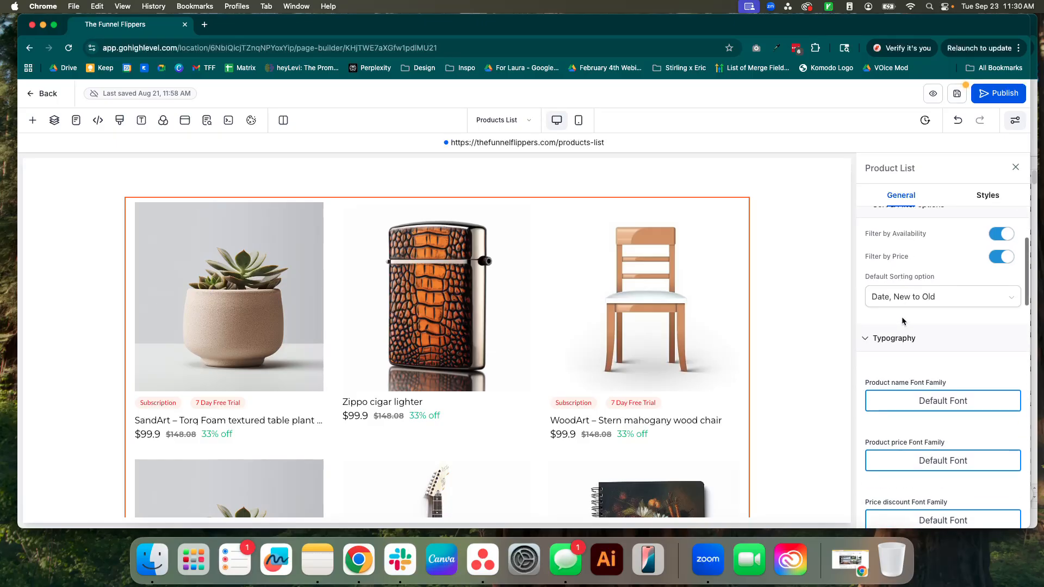
left_click(919, 297)
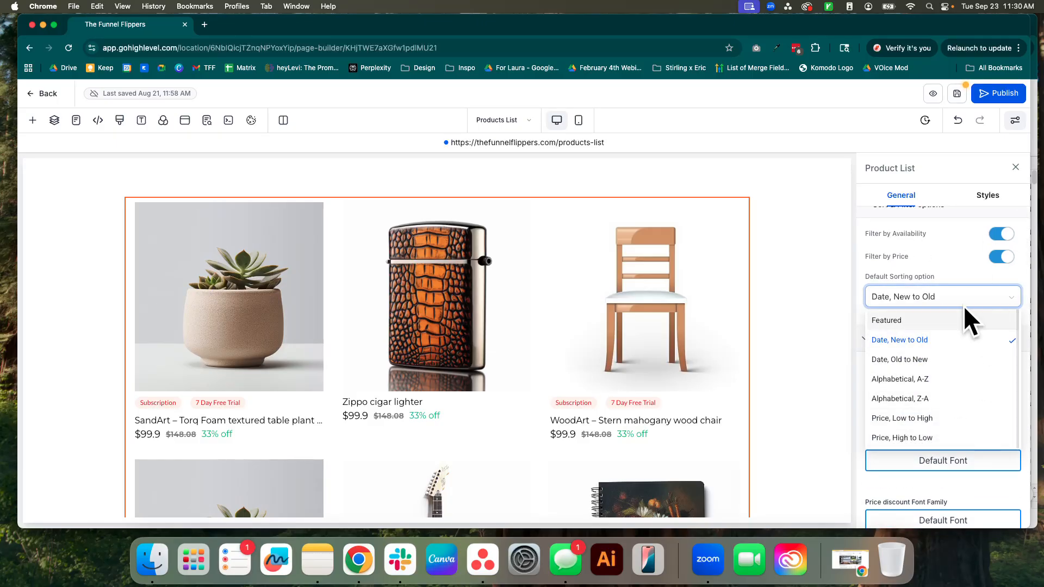
scroll(946, 275, "up", 4)
left_click(1001, 237)
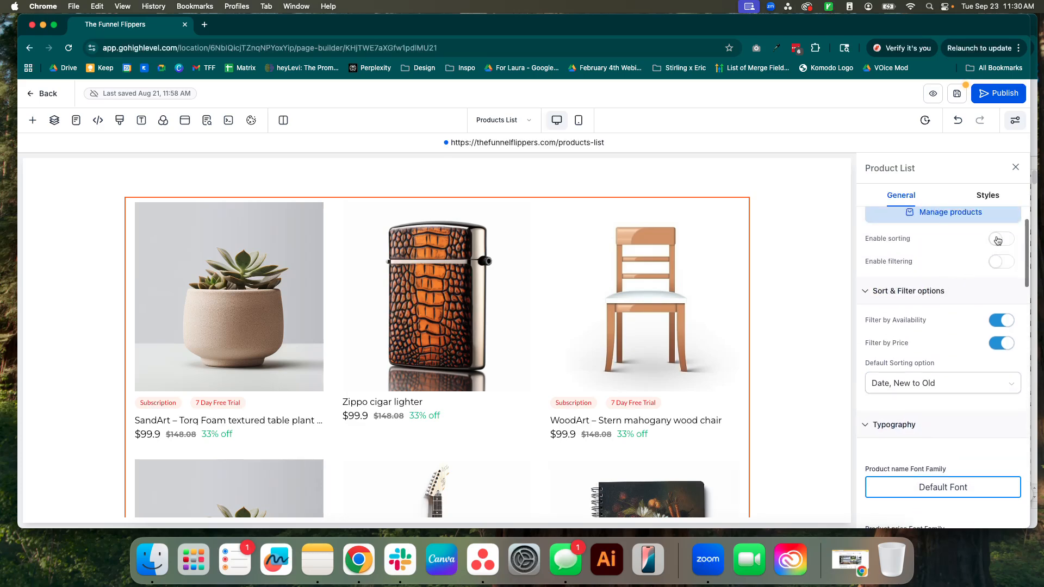
left_click(1001, 260)
Set the Product List's default sorting option to Price, High to Low.
scroll(930, 338, "down", 4)
left_click(897, 283)
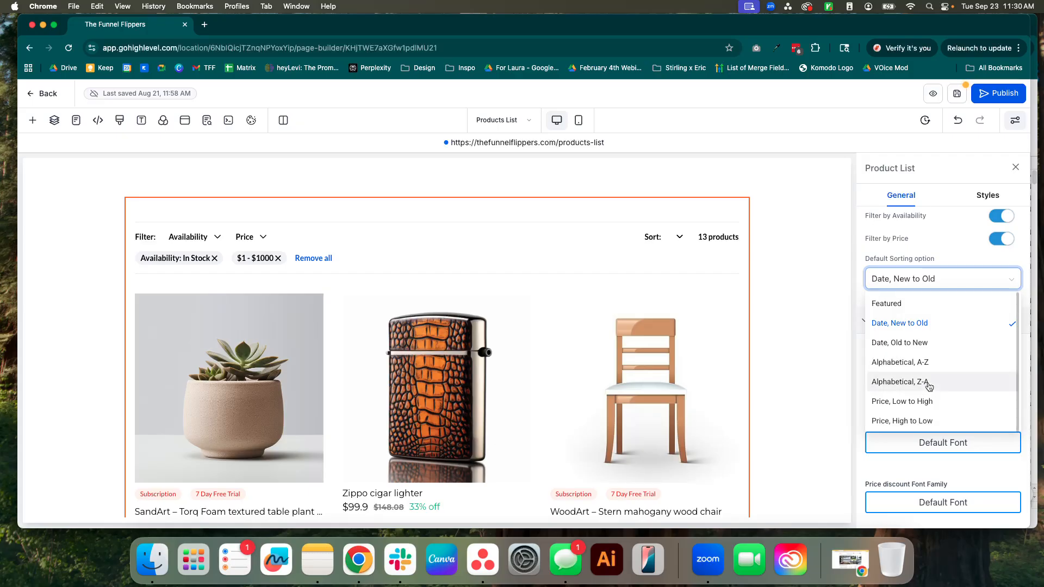
left_click(935, 419)
left_click(933, 280)
left_click(920, 426)
Disable both sorting and filtering for the Product List.
scroll(938, 262, "up", 2)
left_click(1001, 229)
left_click(1001, 252)
Set the Product List layout to 12 products per page.
scroll(940, 342, "down", 5)
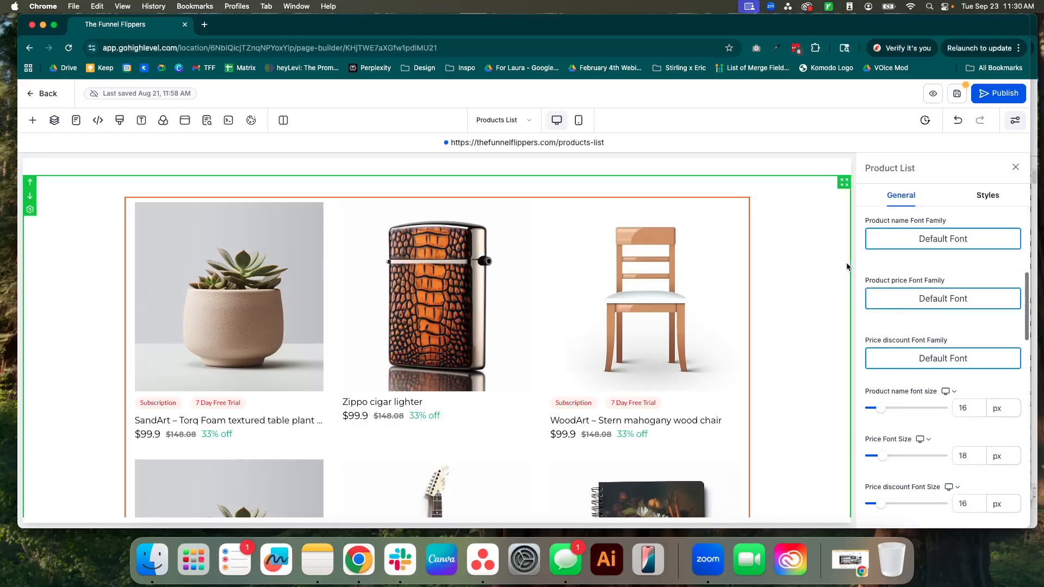
scroll(921, 314, "down", 3)
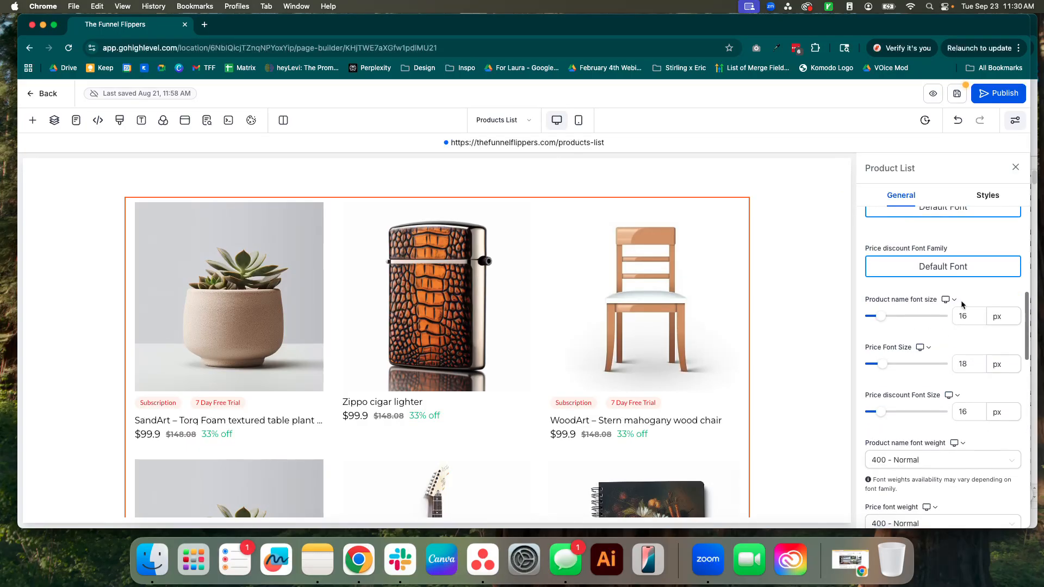
scroll(967, 408, "down", 5)
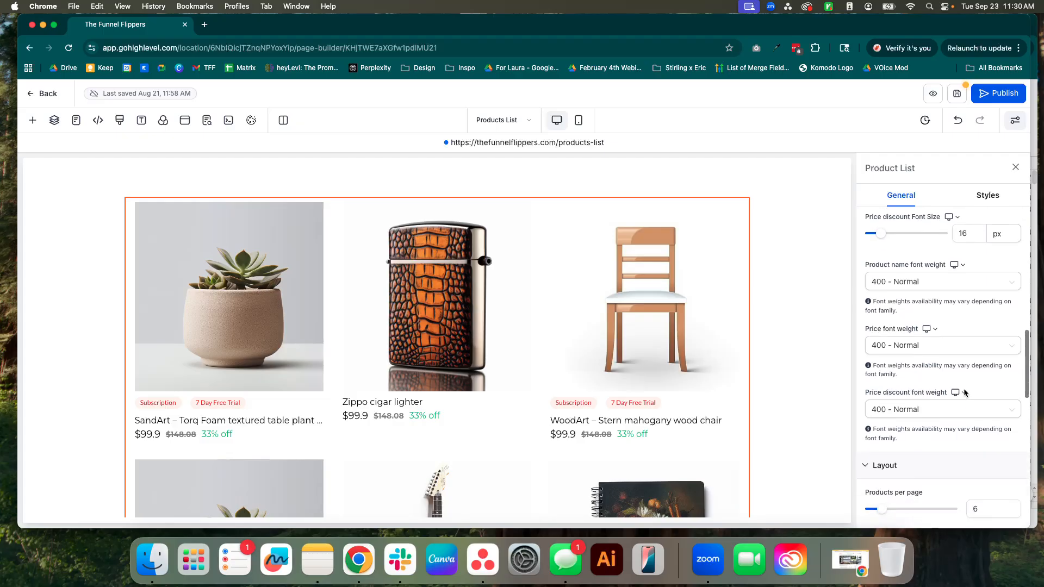
scroll(960, 353, "up", 2)
left_click(1005, 309)
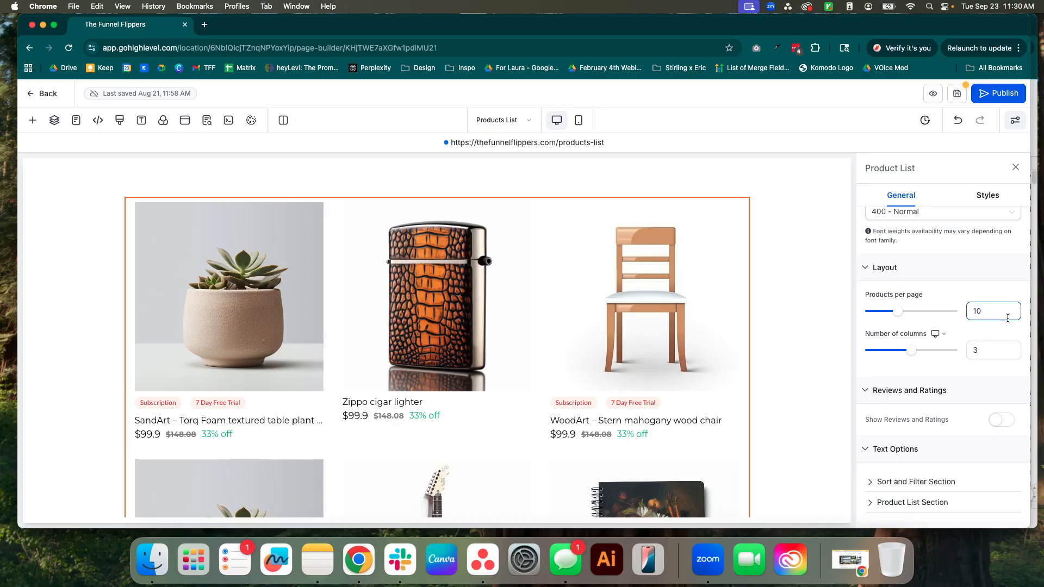
scroll(723, 380, "down", 10)
scroll(723, 381, "down", 2)
scroll(723, 381, "up", 3)
scroll(722, 381, "down", 3)
key("BackSpace")
type("2")
scroll(725, 374, "down", 1)
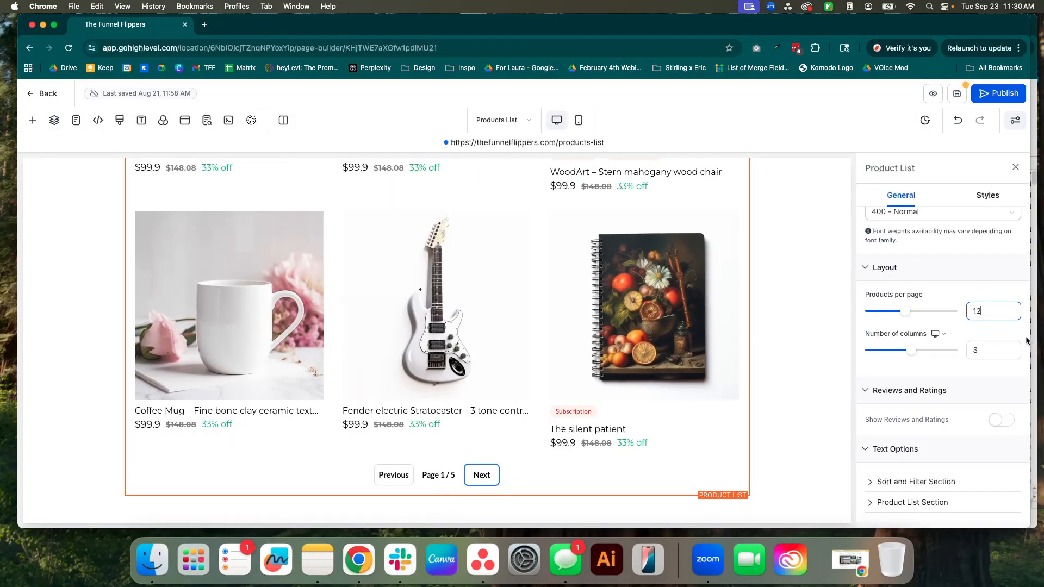
Try 5 columns in the Product List layout, then set the number of columns back to 3.
scroll(987, 348, "down", 1)
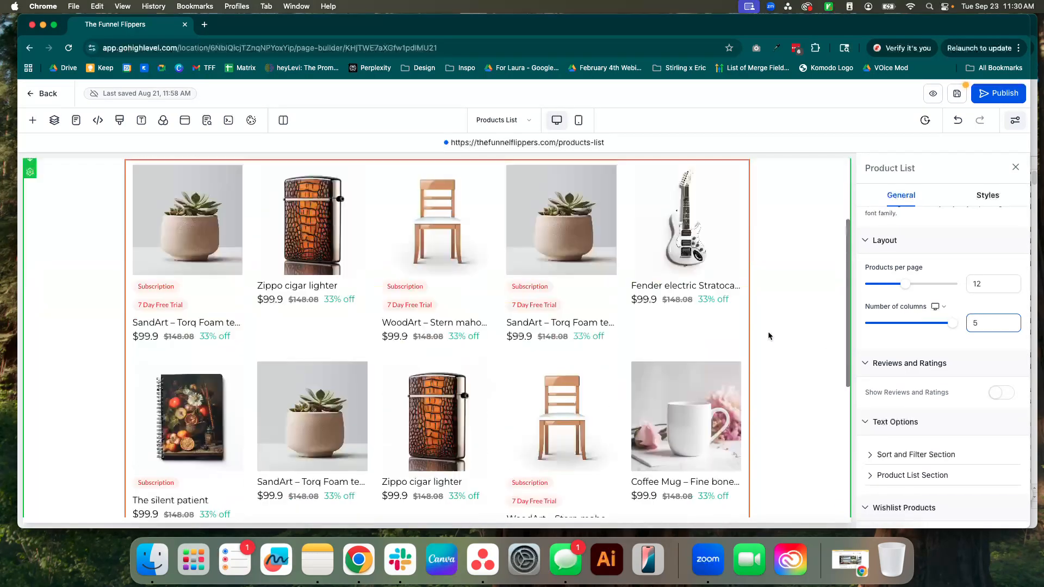
scroll(768, 332, "down", 2)
key("BackSpace")
type("3")
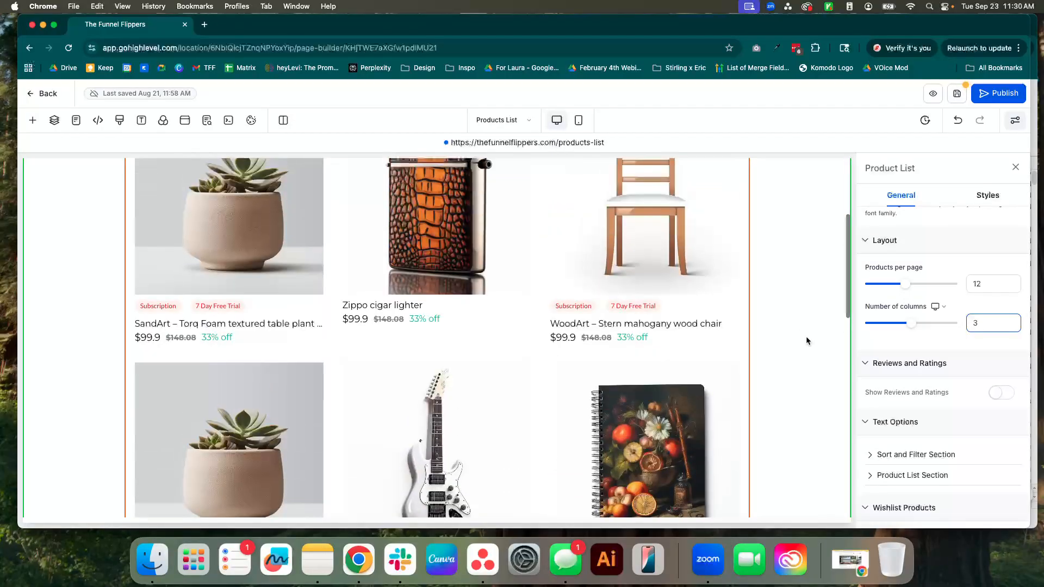
Show reviews and ratings on the Product List, but hide the reviews count.
left_click(1002, 392)
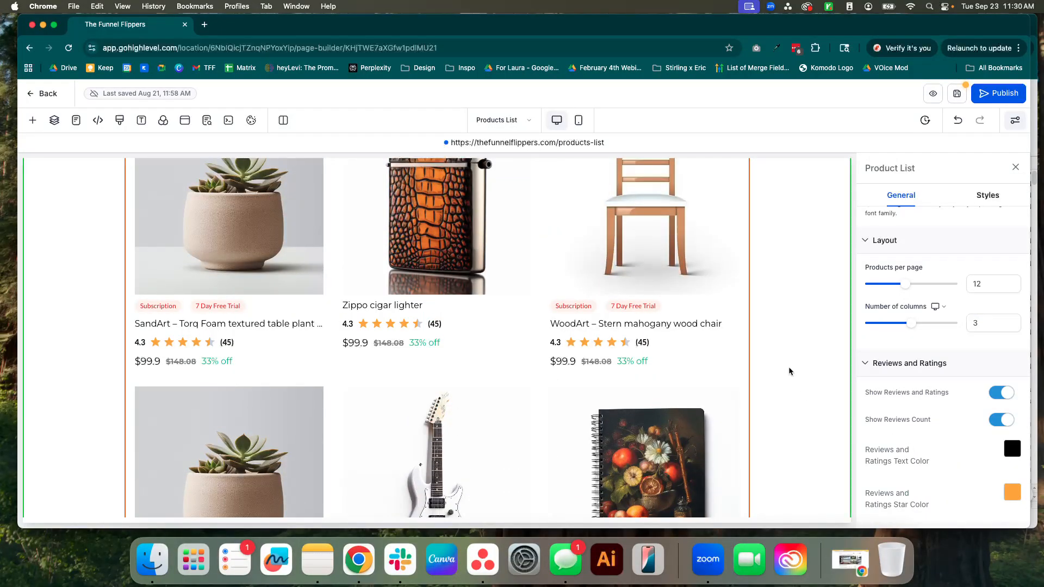
scroll(789, 370, "down", 1)
scroll(788, 370, "down", 1)
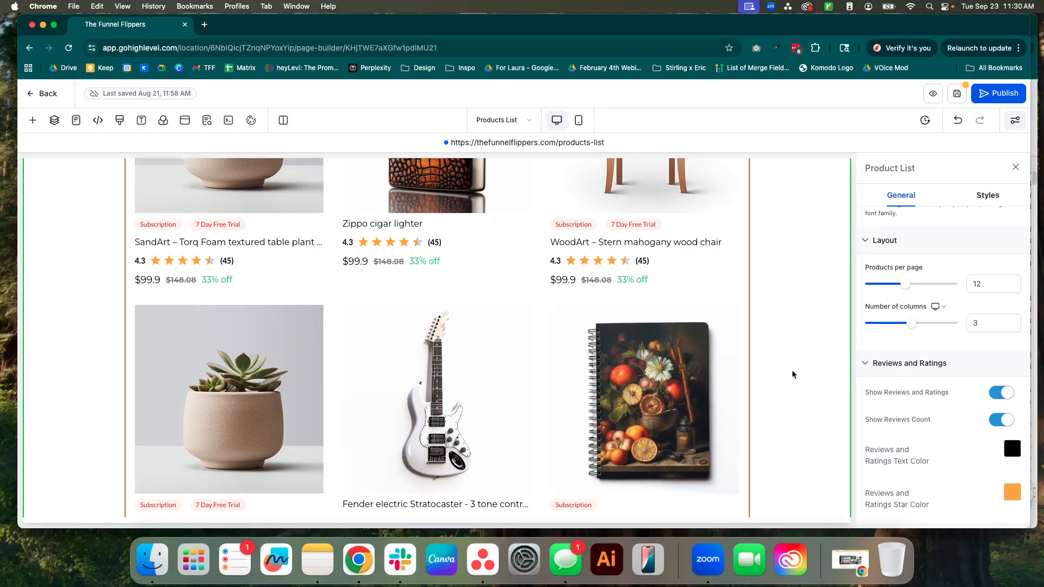
scroll(896, 385, "down", 3)
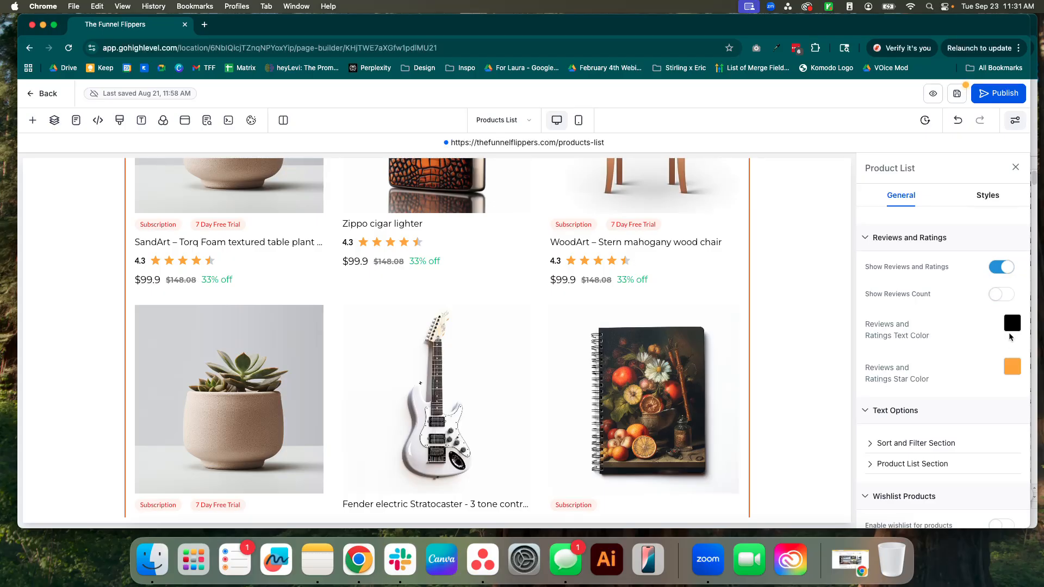
Change the reviews and ratings star color to the Secondary blue, #188bf6.
left_click(1012, 367)
left_click(862, 271)
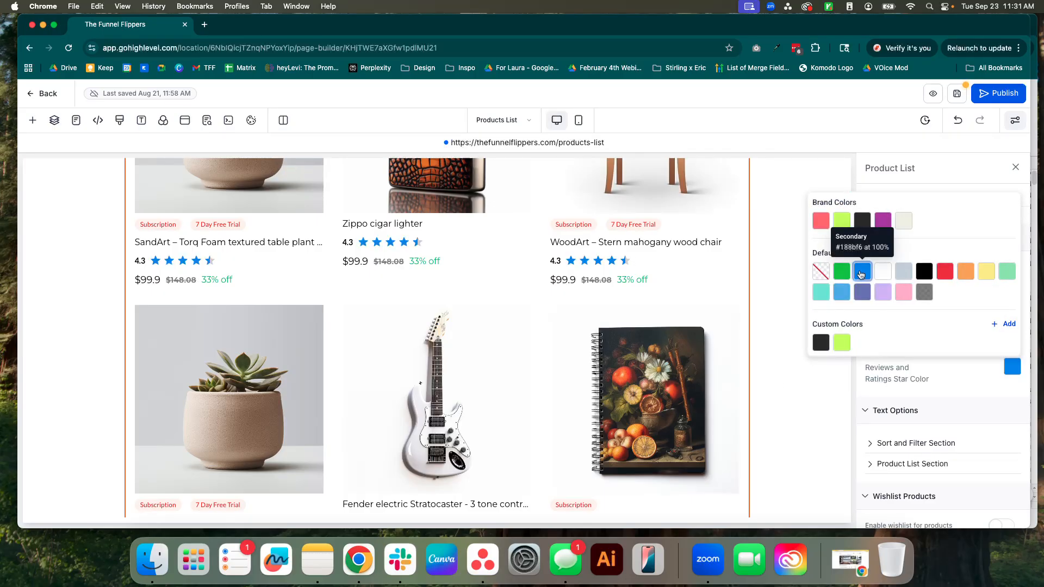
left_click(816, 404)
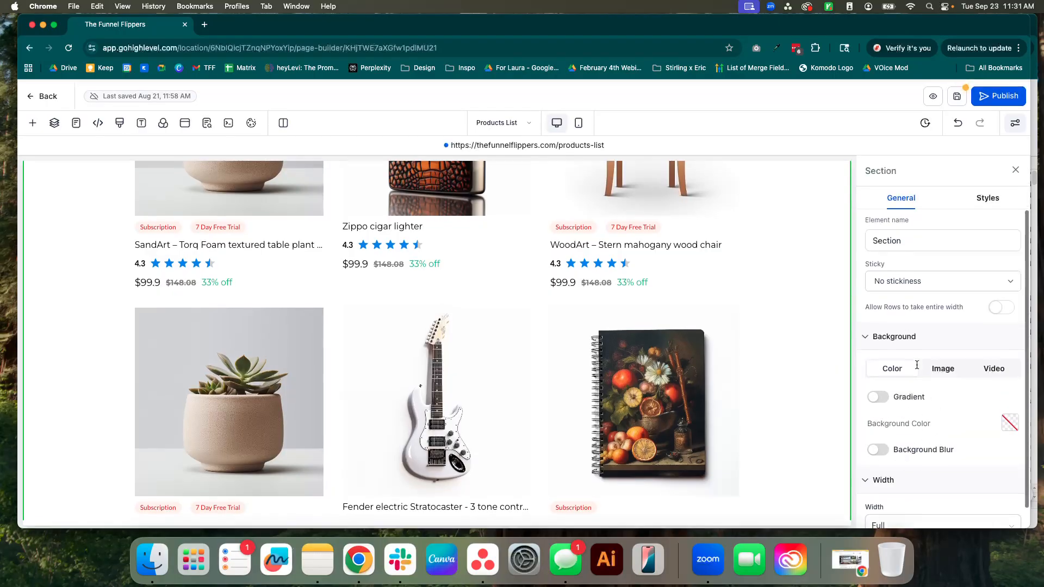
Reselect the Product List and examine its text, wishlist and color options.
left_click(743, 354)
scroll(962, 358, "down", 10)
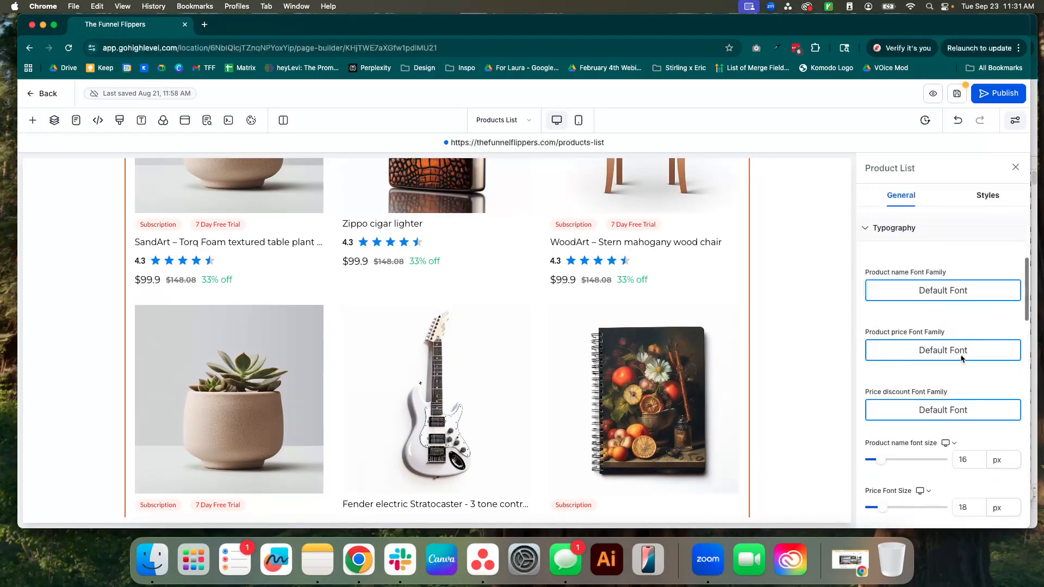
scroll(962, 359, "down", 15)
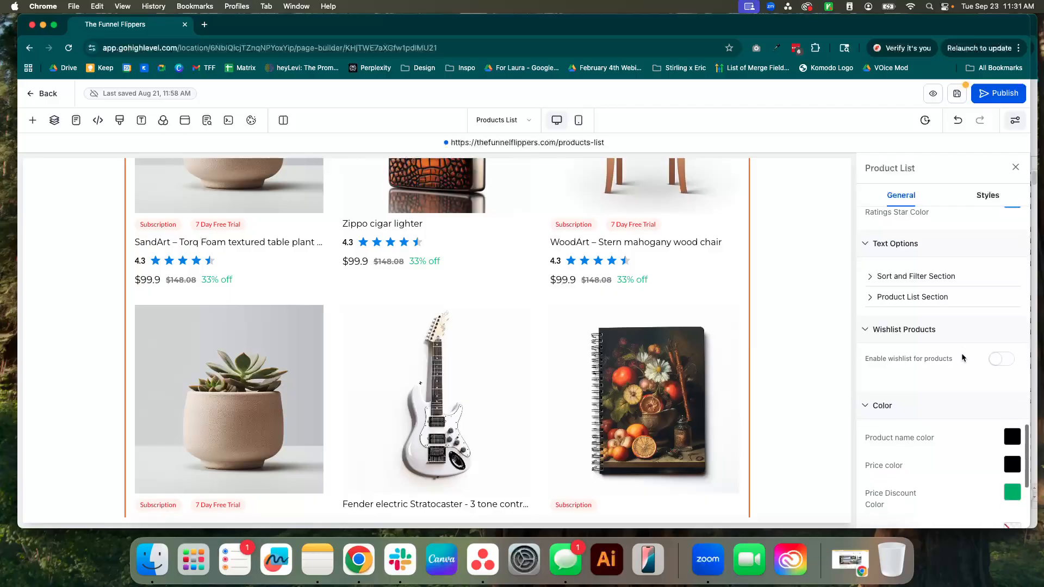
left_click(920, 247)
left_click(925, 250)
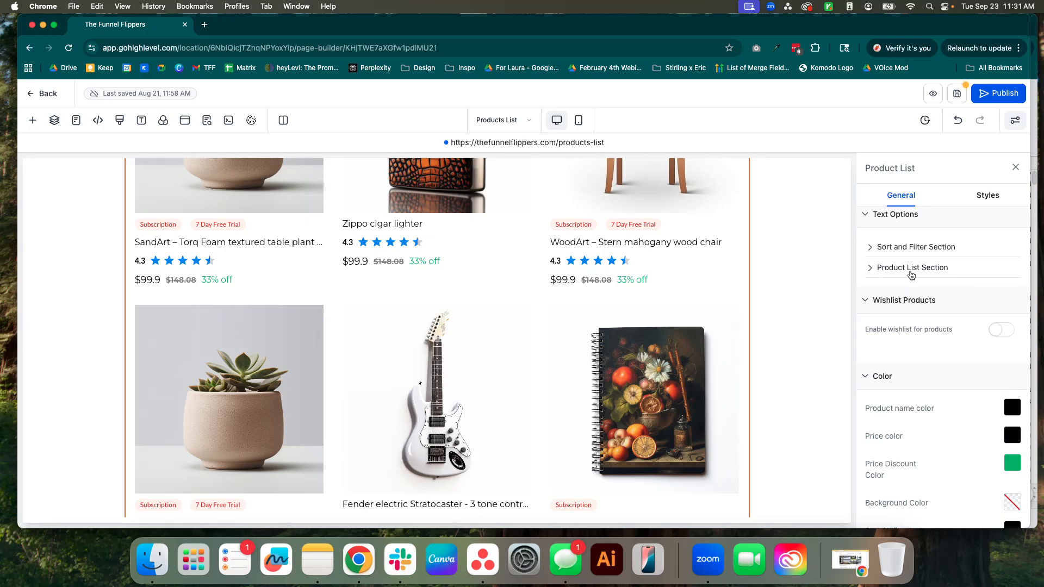
Try "LAst" as the Product List's previous page button text, then restore it to "Previous".
left_click(922, 268)
left_click(935, 270)
scroll(512, 443, "down", 5)
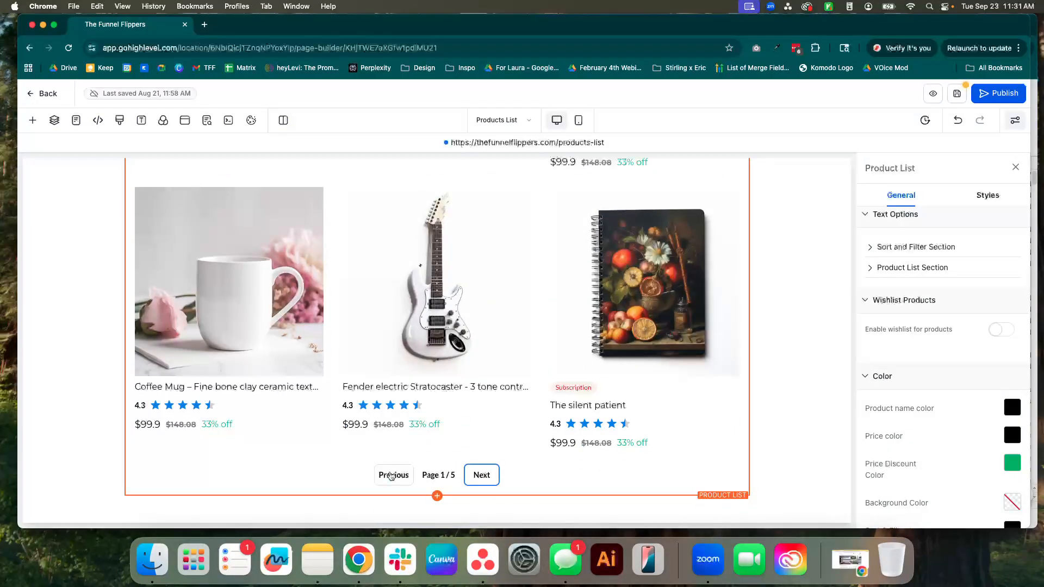
left_click(927, 269)
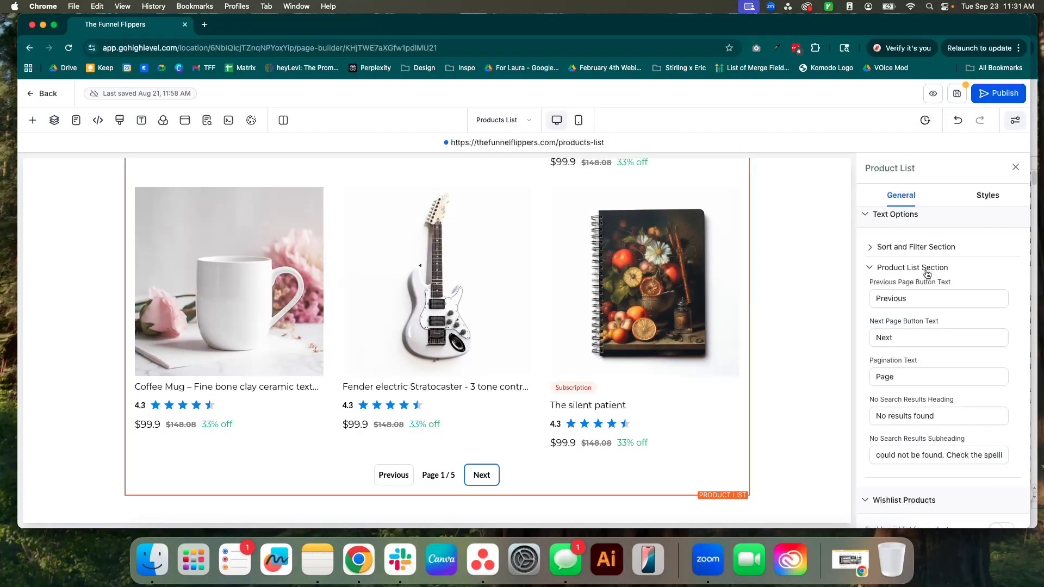
left_click_drag(908, 304, 861, 306)
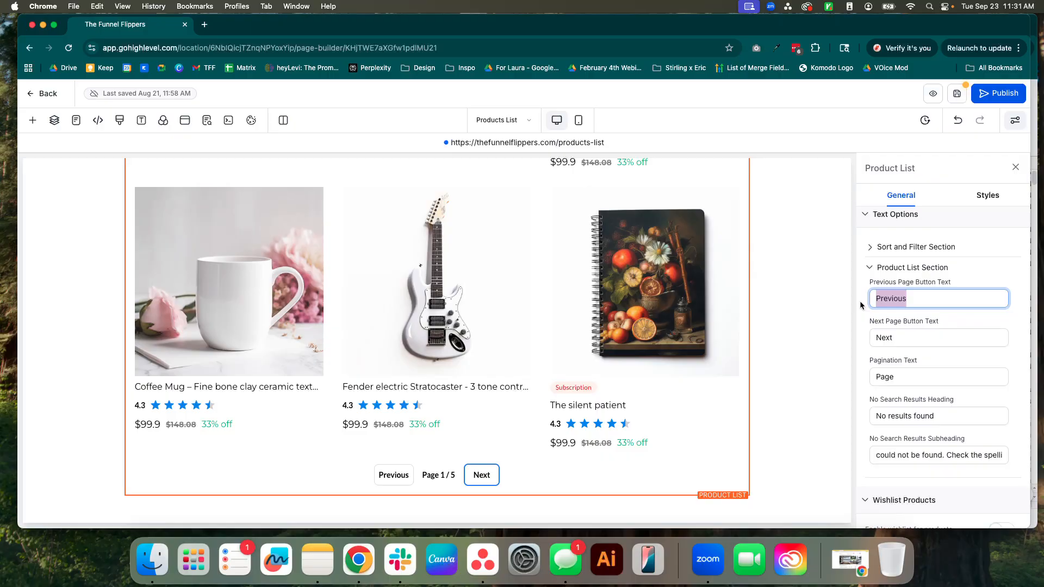
type("LAst")
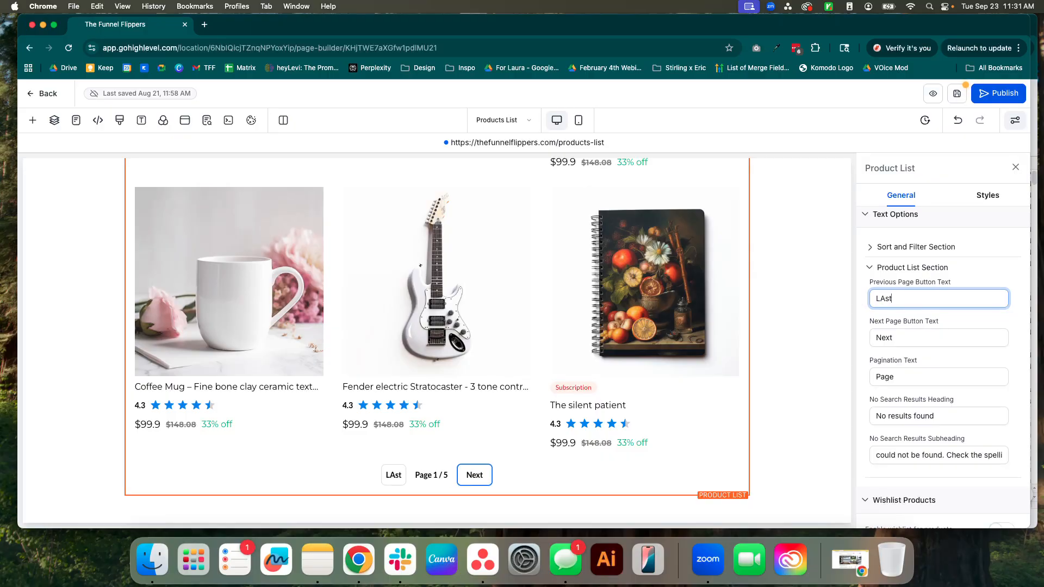
key("BackSpace")
key("BackSpace")
key("BackSpace")
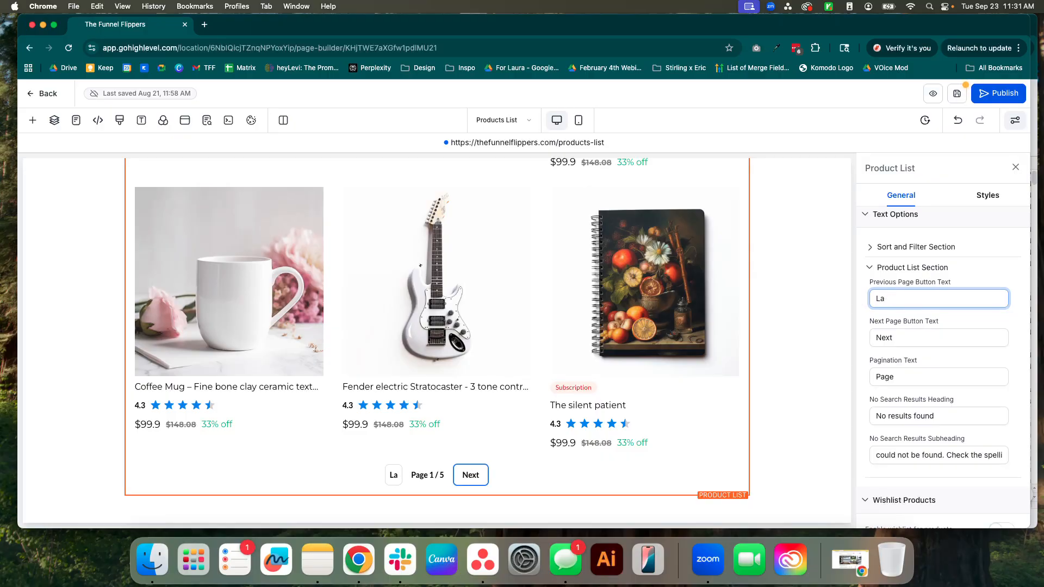
type("Previous")
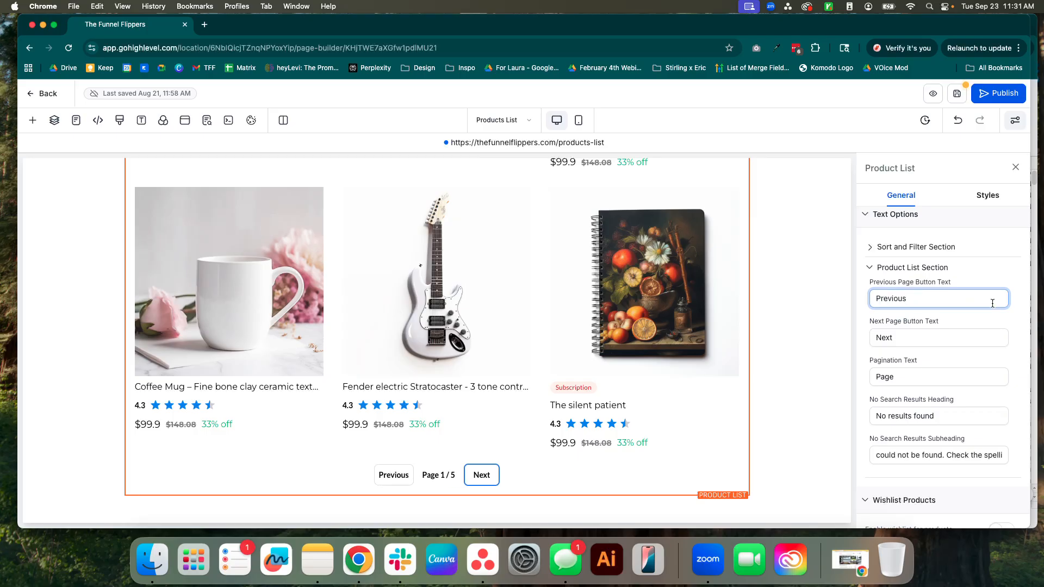
left_click(909, 269)
Try enabling the wishlist for products in the Product List, then disable it again.
scroll(951, 325, "down", 3)
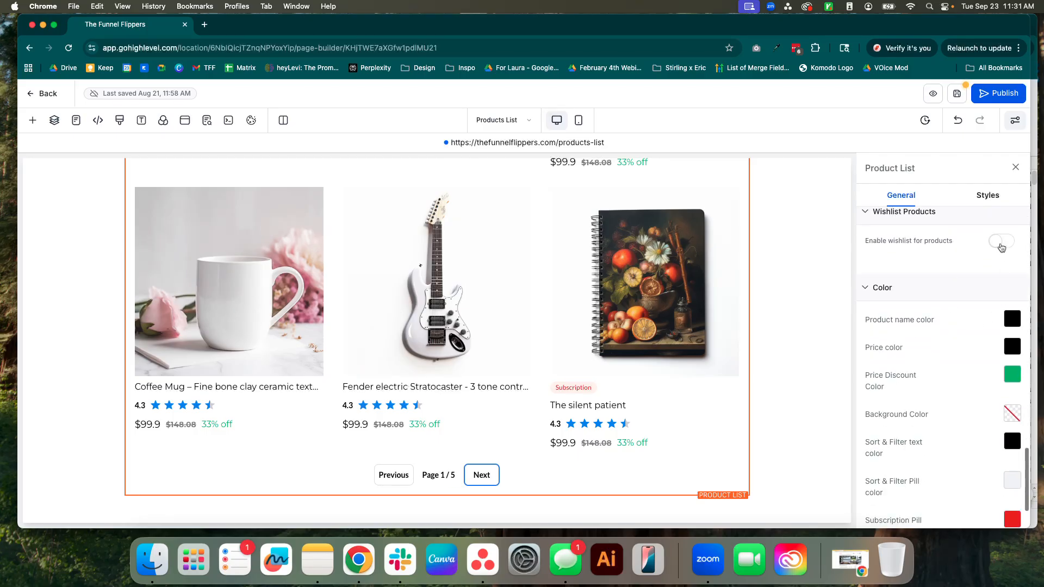
left_click(1003, 242)
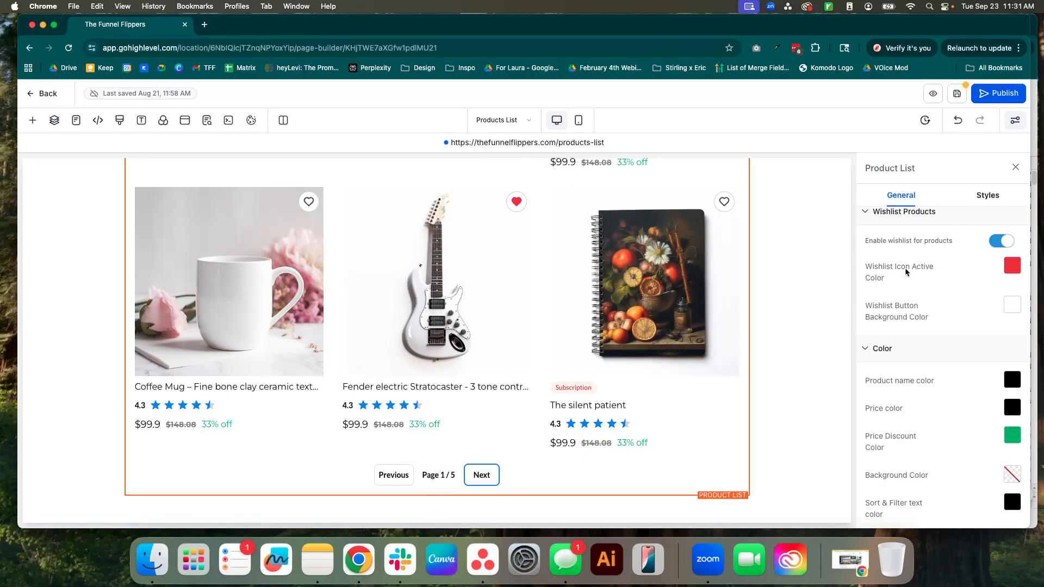
left_click(1000, 242)
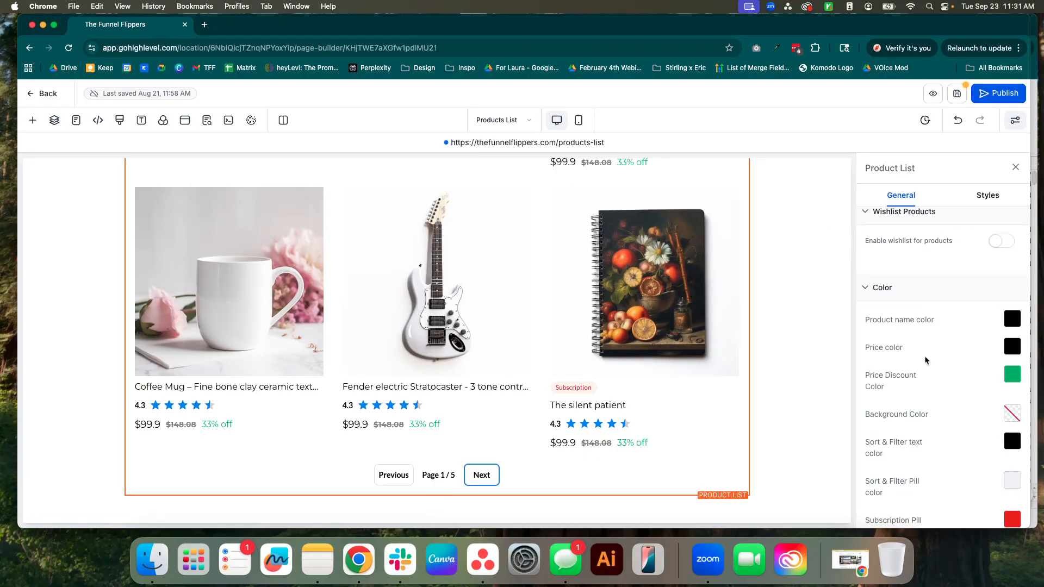
Change the Product List's subscription pill text color to the brand Purple.
scroll(981, 395, "down", 2)
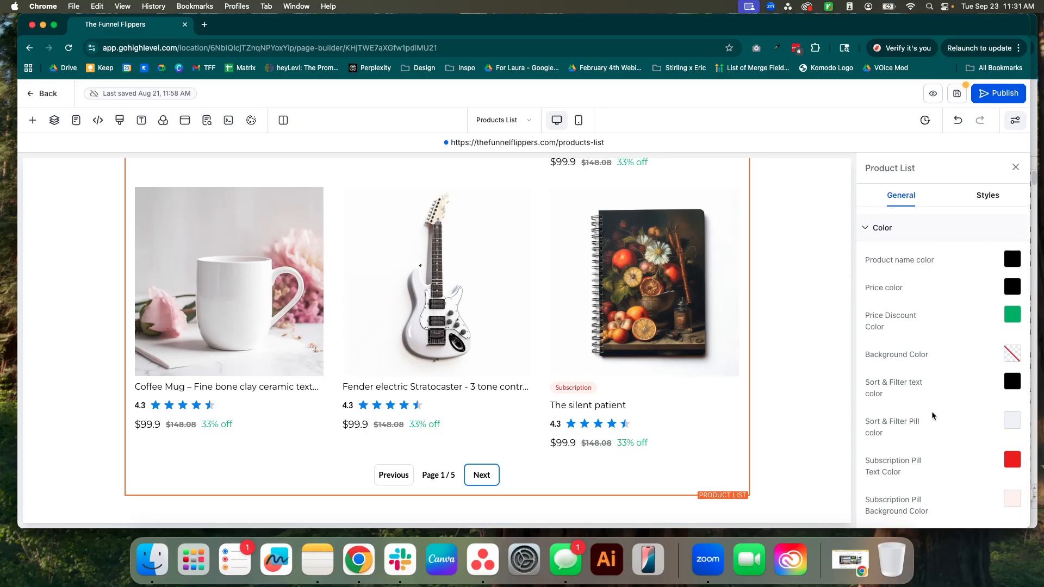
scroll(997, 397, "down", 2)
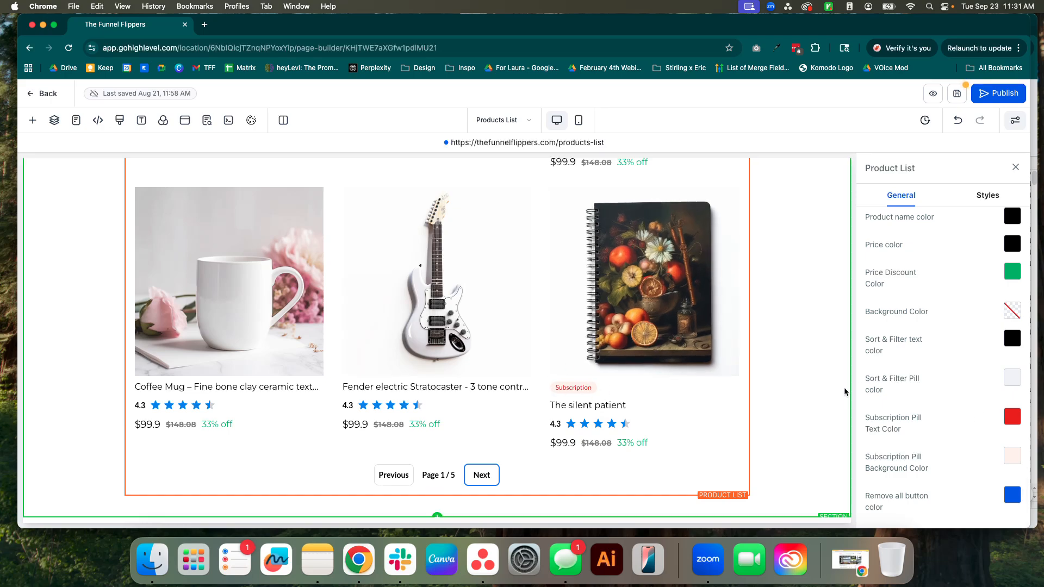
left_click(1013, 416)
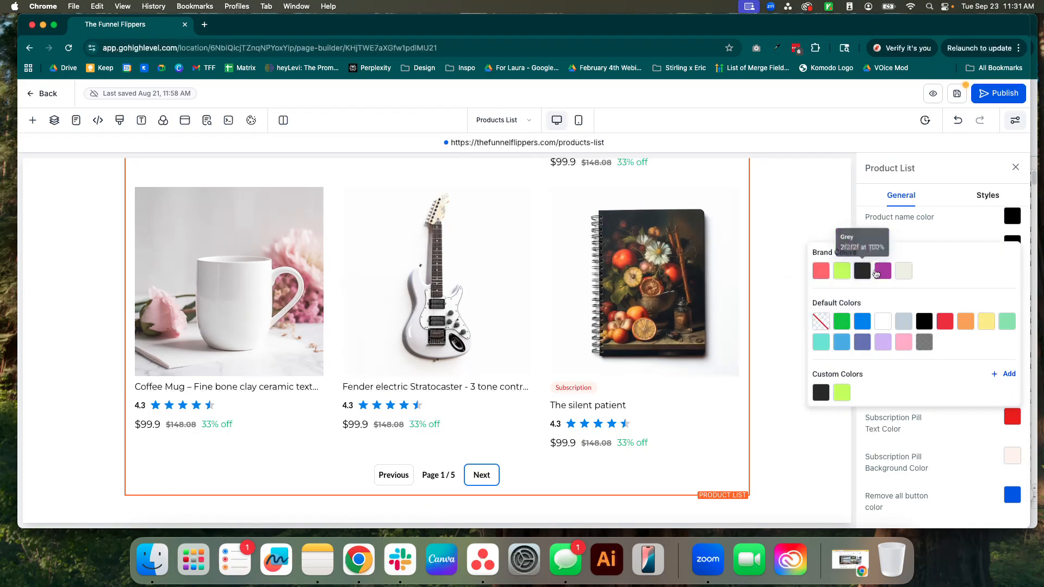
left_click(810, 450)
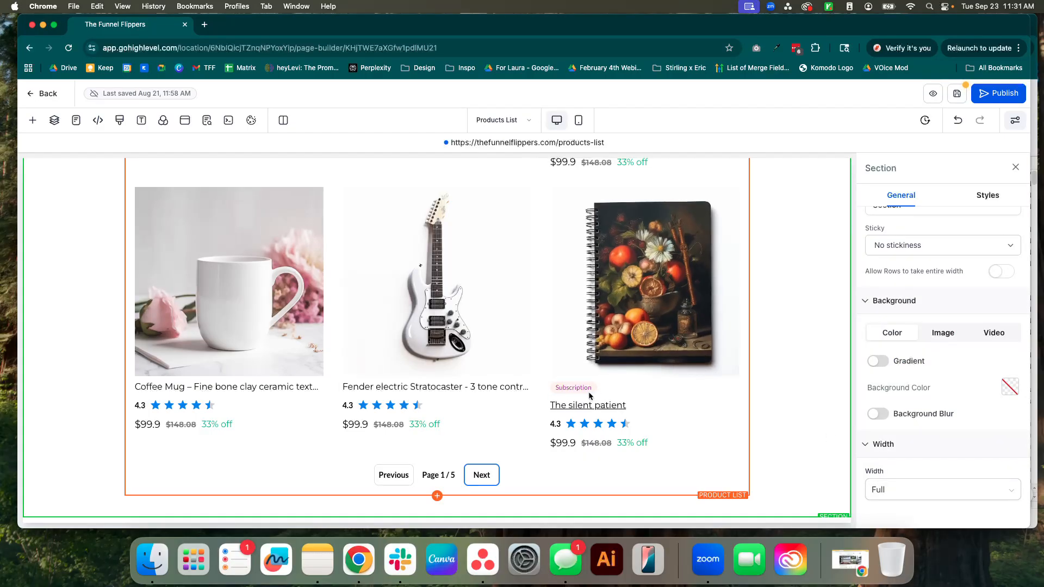
scroll(946, 384, "up", 1)
scroll(943, 388, "down", 1)
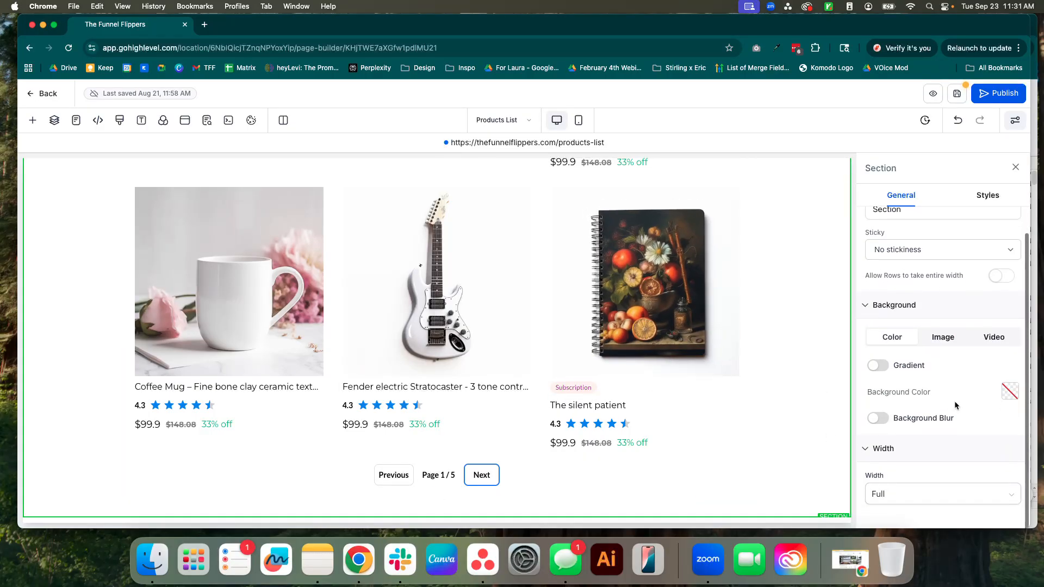
scroll(907, 381, "up", 1)
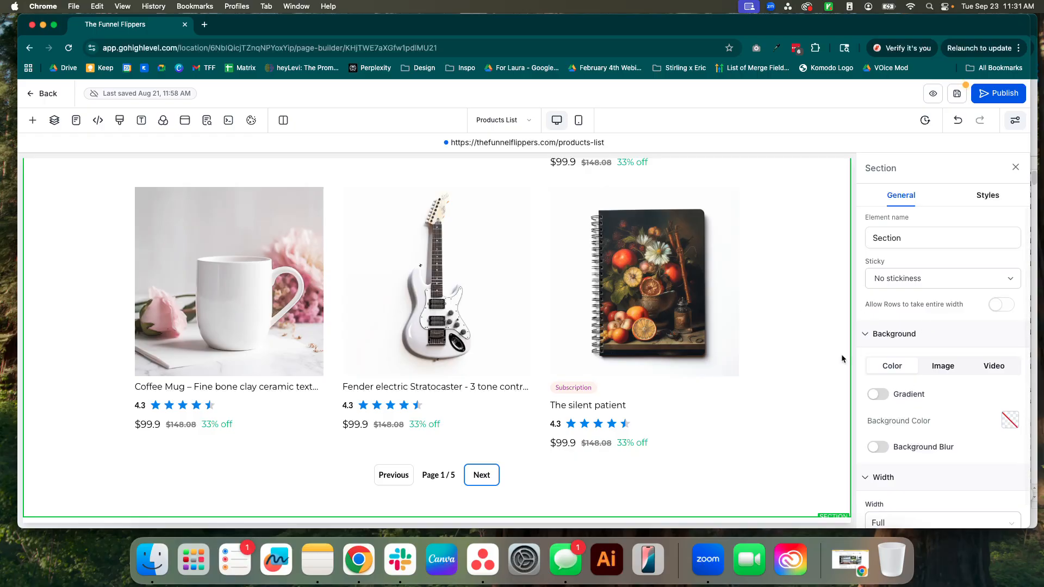
Reselect the Product List and set its subscription pill background color to the default pink.
left_click(659, 291)
scroll(936, 402, "down", 10)
scroll(935, 402, "down", 10)
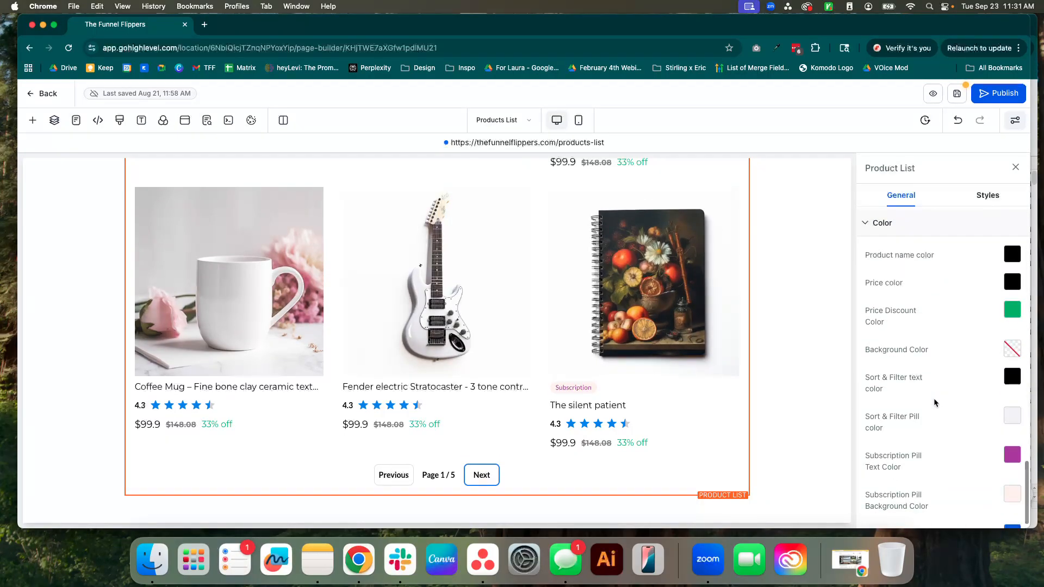
left_click(1009, 440)
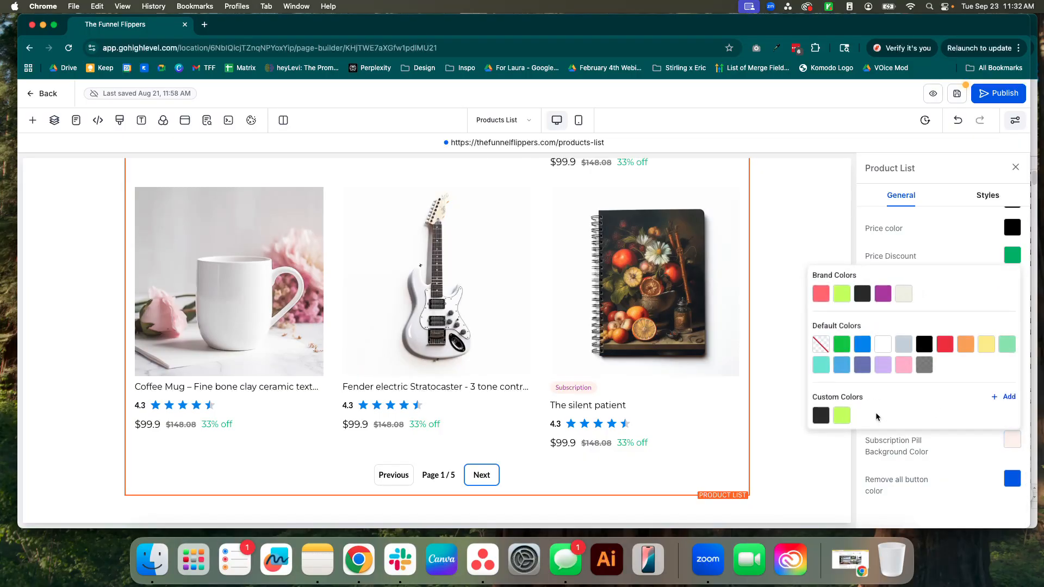
left_click(904, 365)
left_click(956, 466)
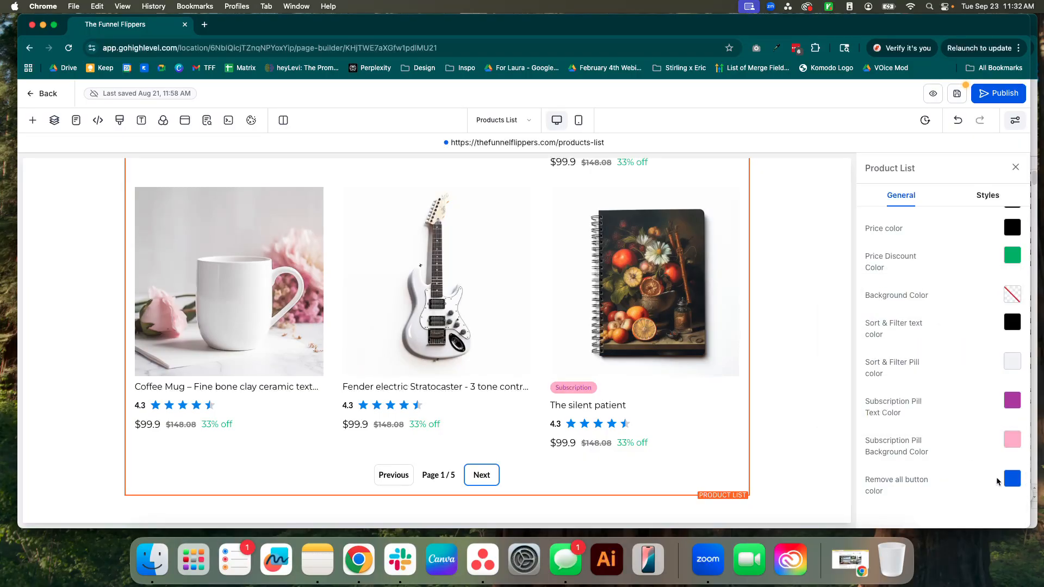
Set the Product List's remove all button color to the brand Purple, #af42ae.
left_click(1011, 480)
left_click(882, 333)
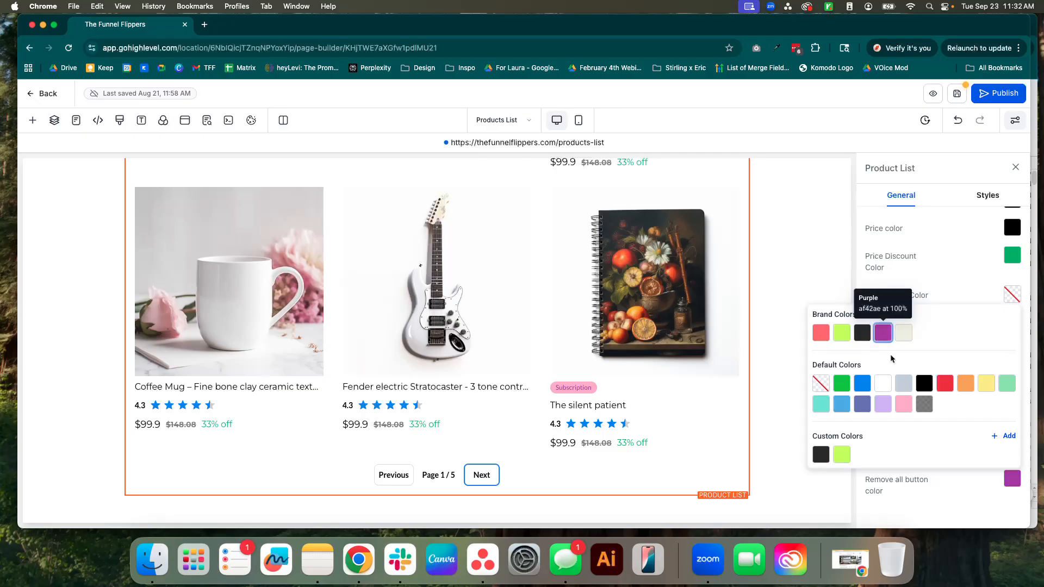
left_click(933, 491)
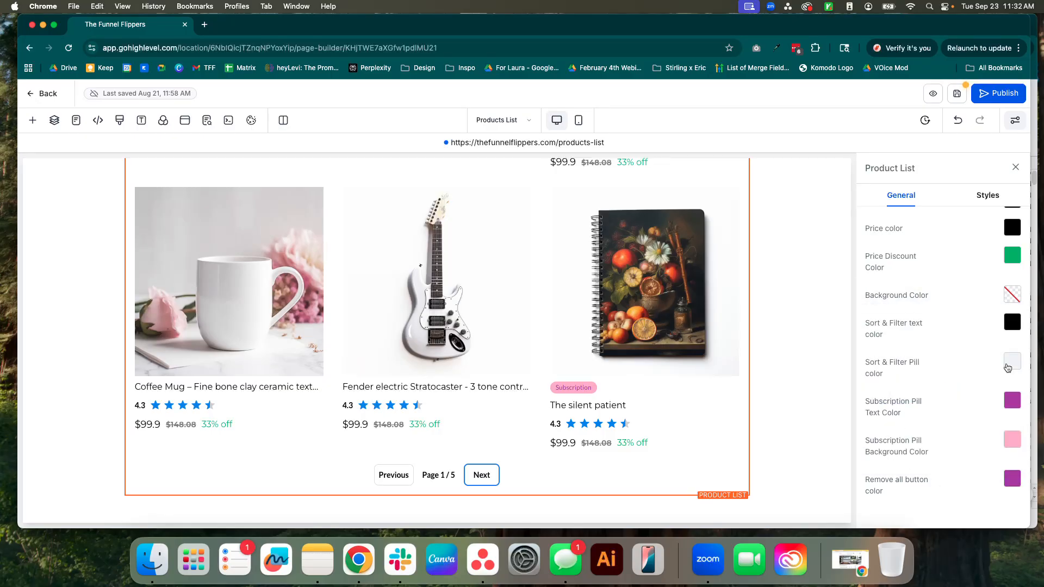
left_click(1009, 368)
left_click(762, 366)
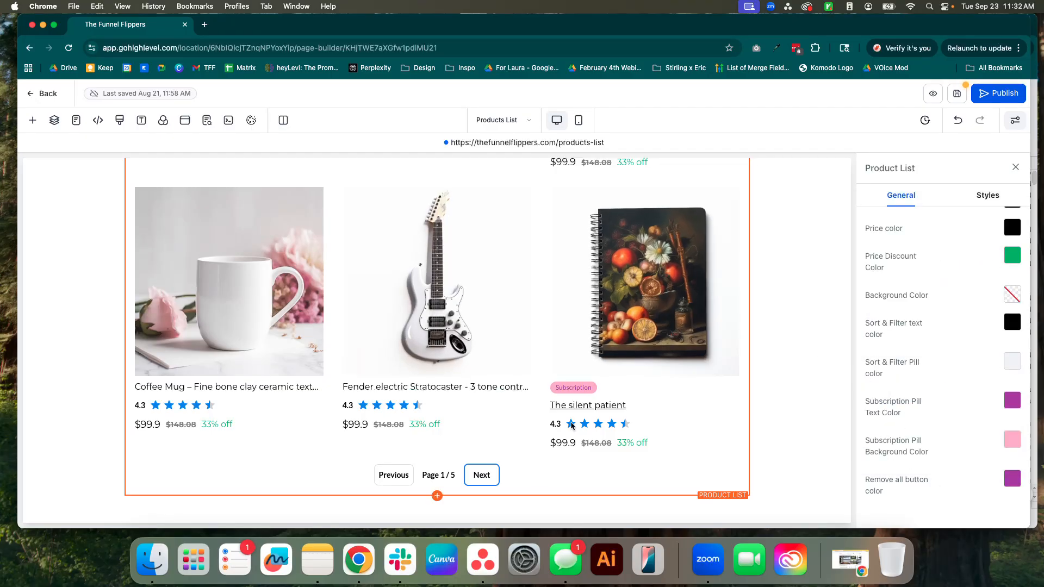
Leave the page builder and return to the e-commerce pages of The Funnel Flippers Website.
scroll(403, 259, "up", 5)
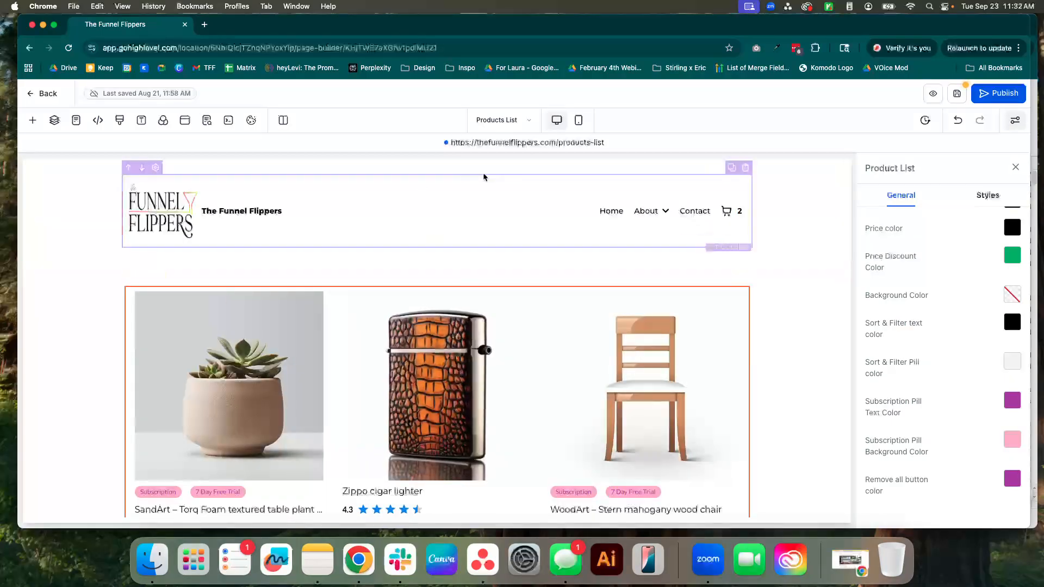
left_click(42, 94)
left_click(645, 342)
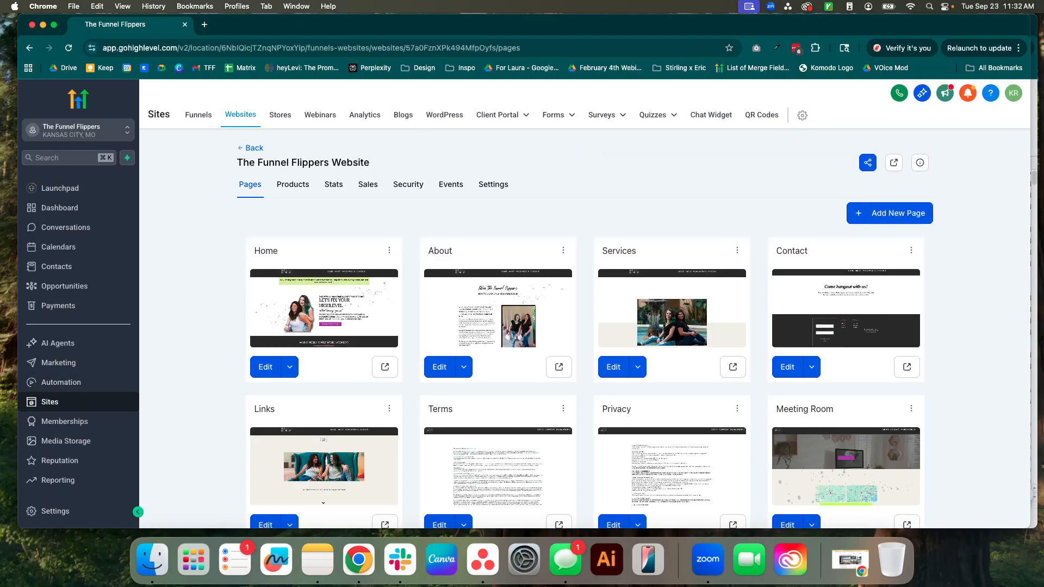
scroll(665, 397, "down", 7)
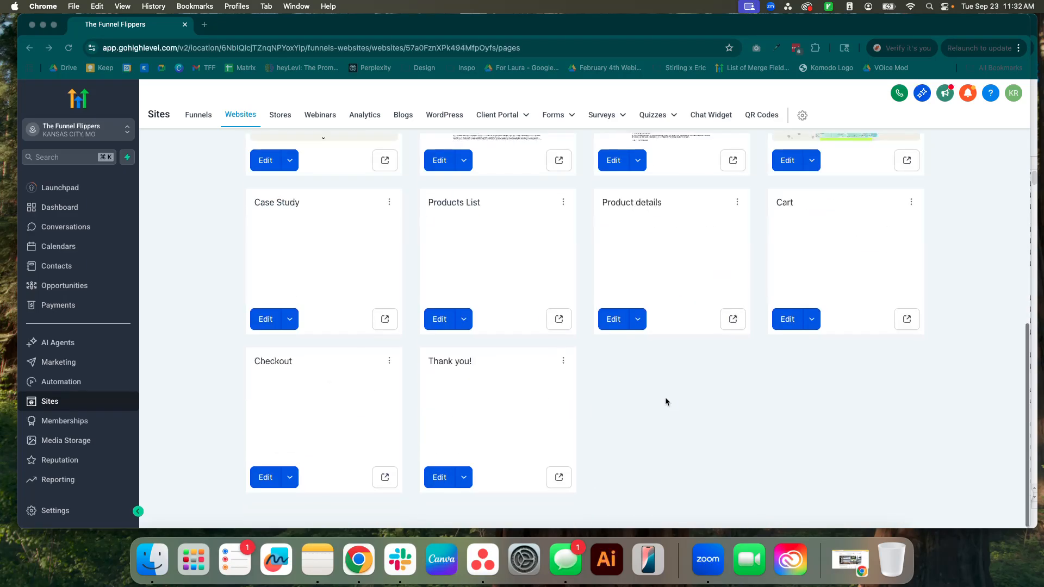
Open the Products List page's settings from the website pages, examine its URL path, and cancel without changes.
left_click(563, 204)
left_click(563, 206)
left_click(569, 184)
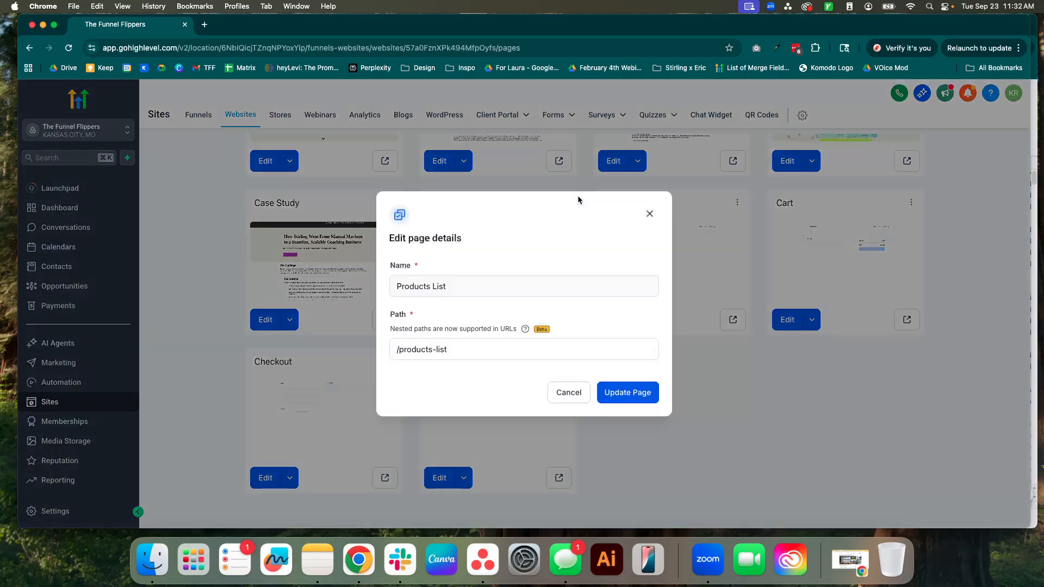
left_click_drag(451, 350, 380, 354)
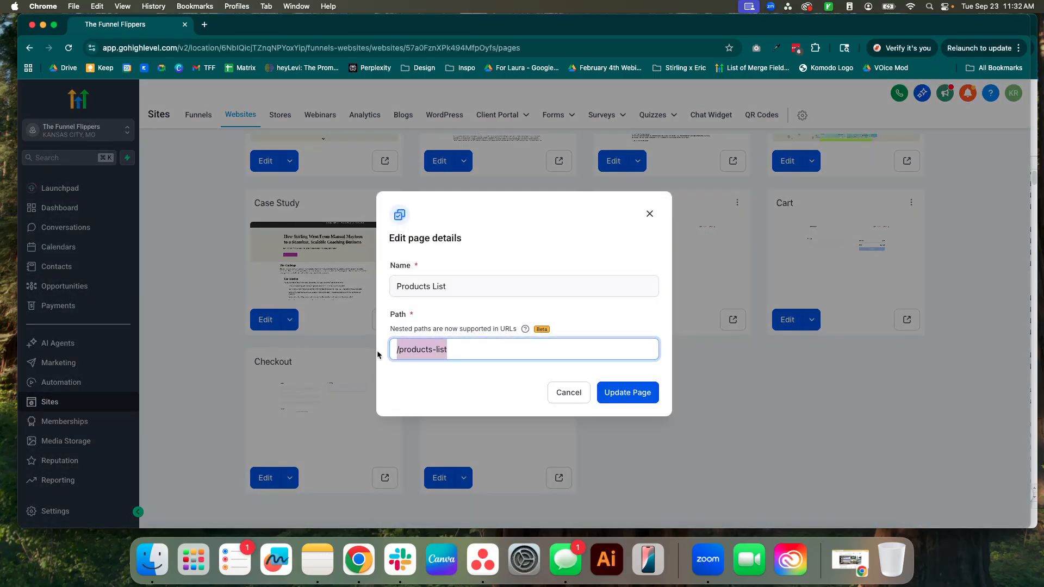
left_click(569, 394)
left_click(571, 209)
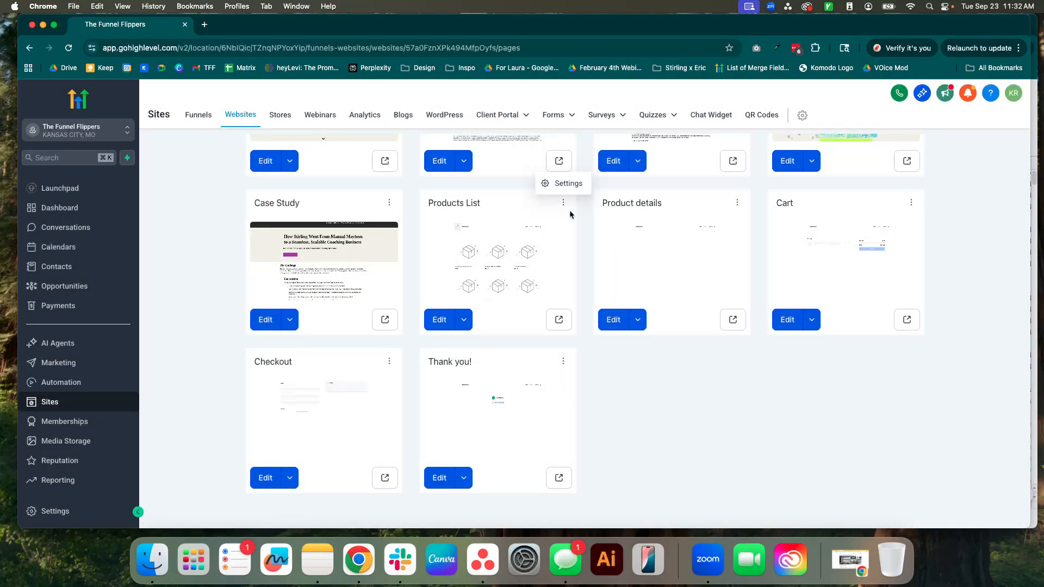
left_click(585, 248)
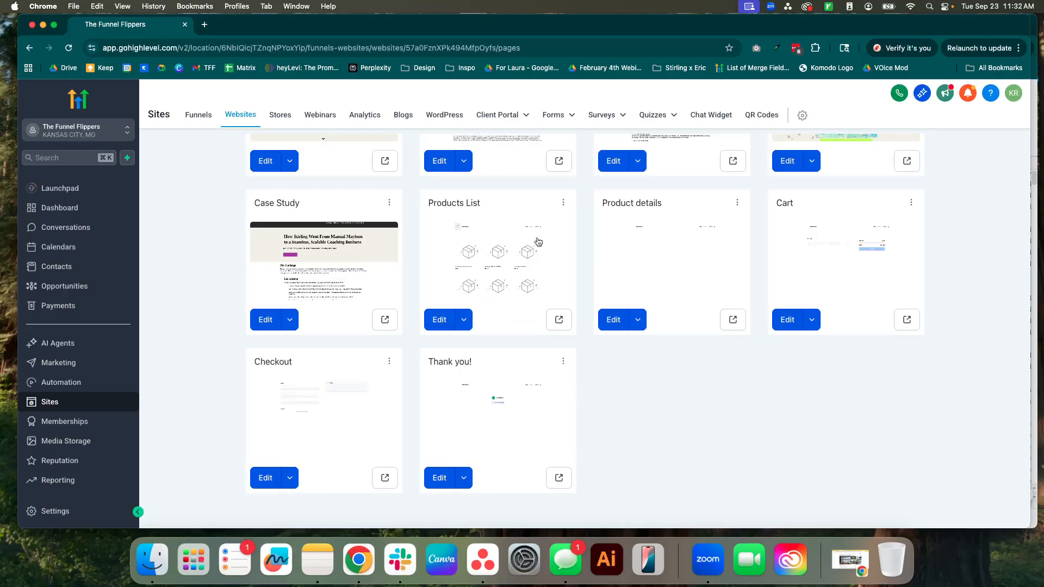
Open The Funnel Flippers Website from the Stores section and go to its store pages.
left_click(280, 115)
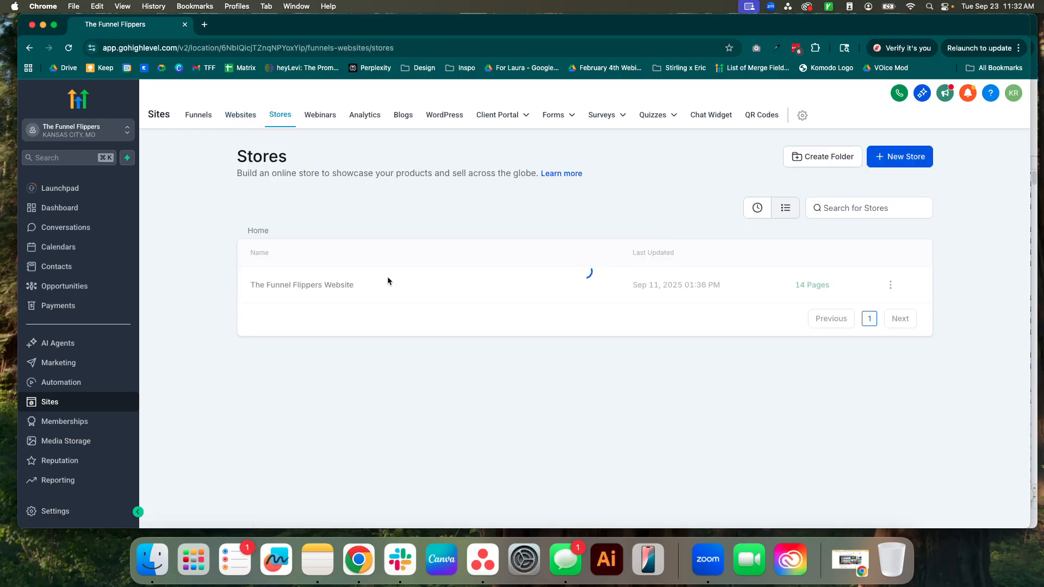
left_click(284, 334)
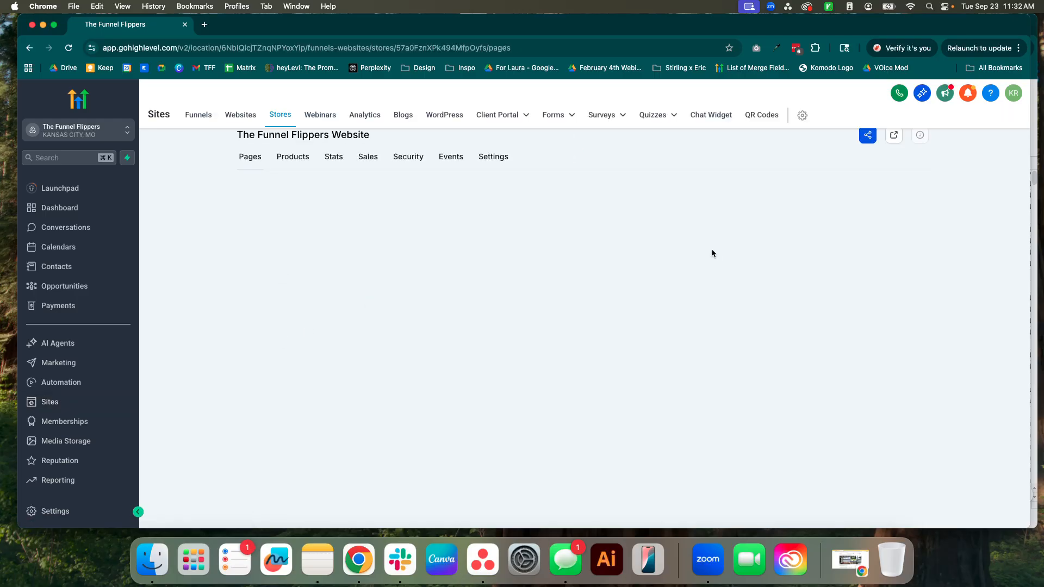
scroll(571, 277, "down", 5)
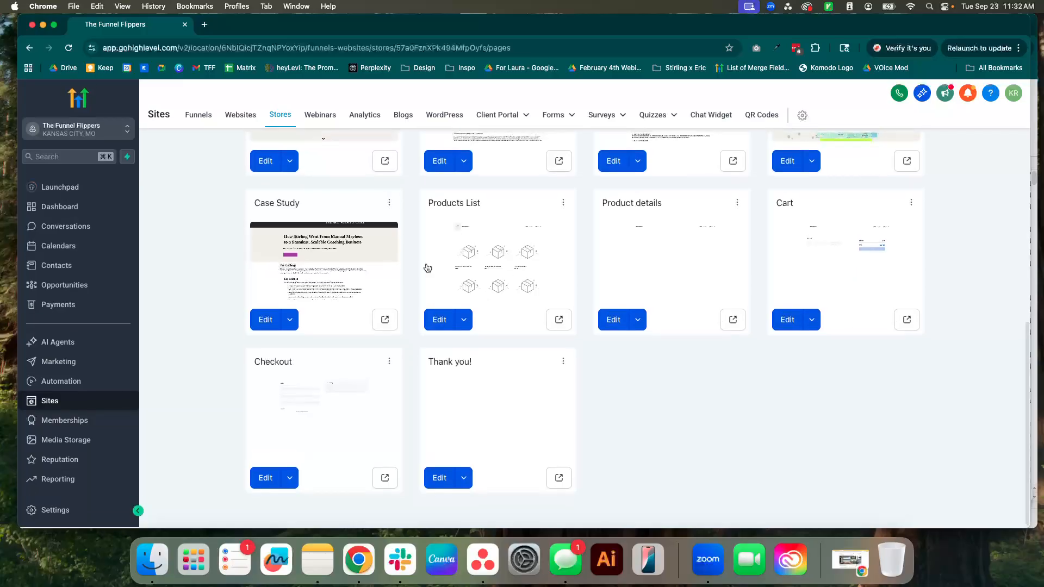
Check the Products List page's path in its store page details and close them without updating.
left_click(564, 284)
left_click(561, 266)
left_click(468, 348)
left_click_drag(468, 348, 392, 351)
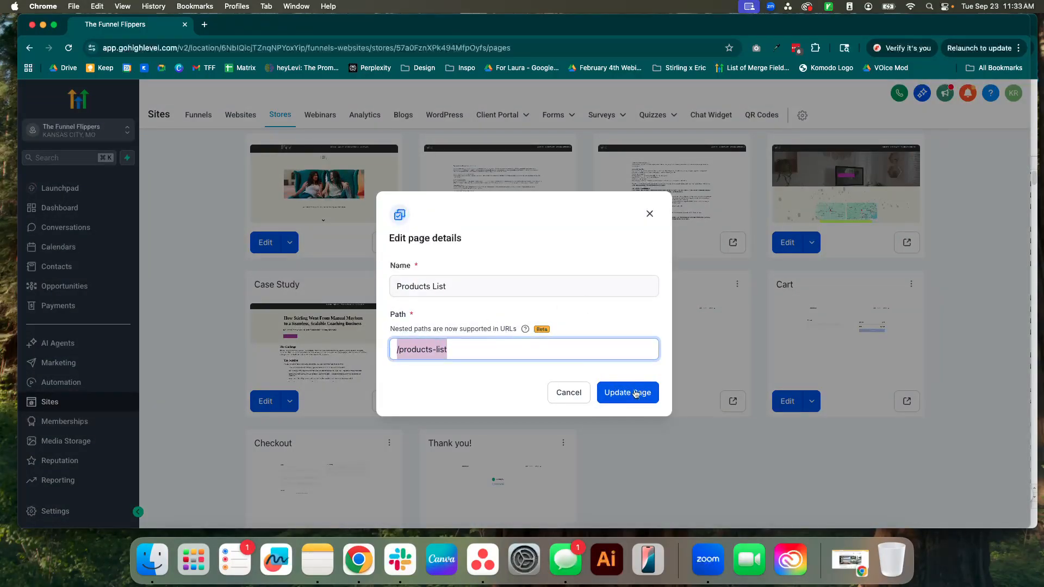
left_click(569, 404)
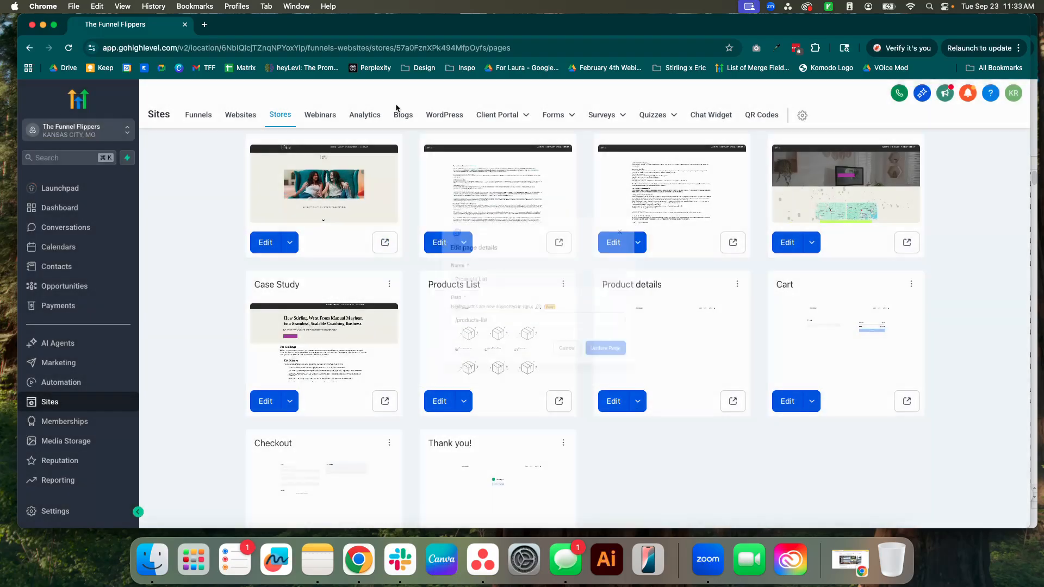
Open thefunnelflippers.com/products-list in a new browser tab and look through the live product listing.
left_click(205, 25)
type("thefunnelflippers.com/o")
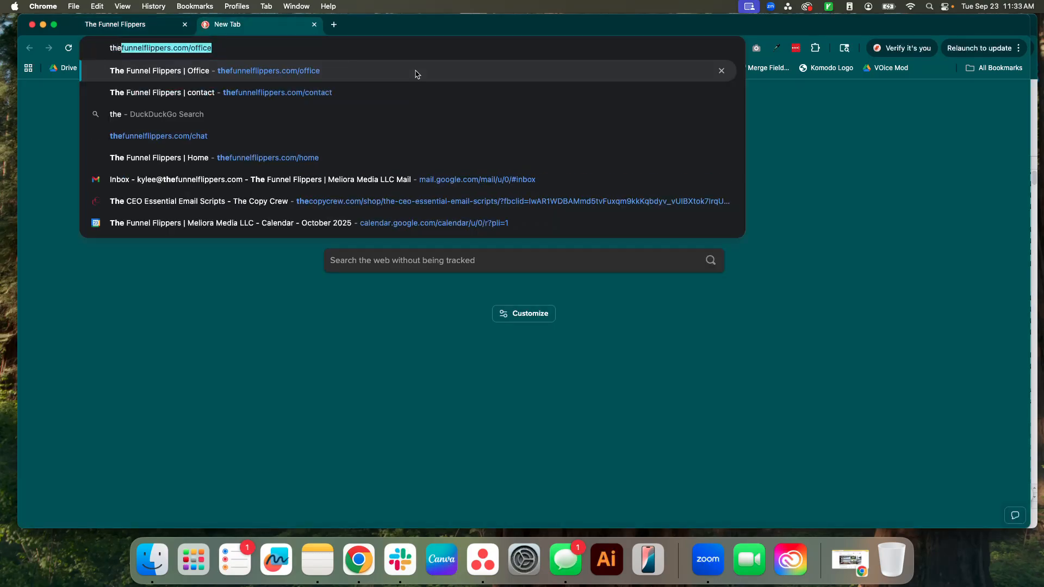
key("BackSpace")
key("BackSpace")
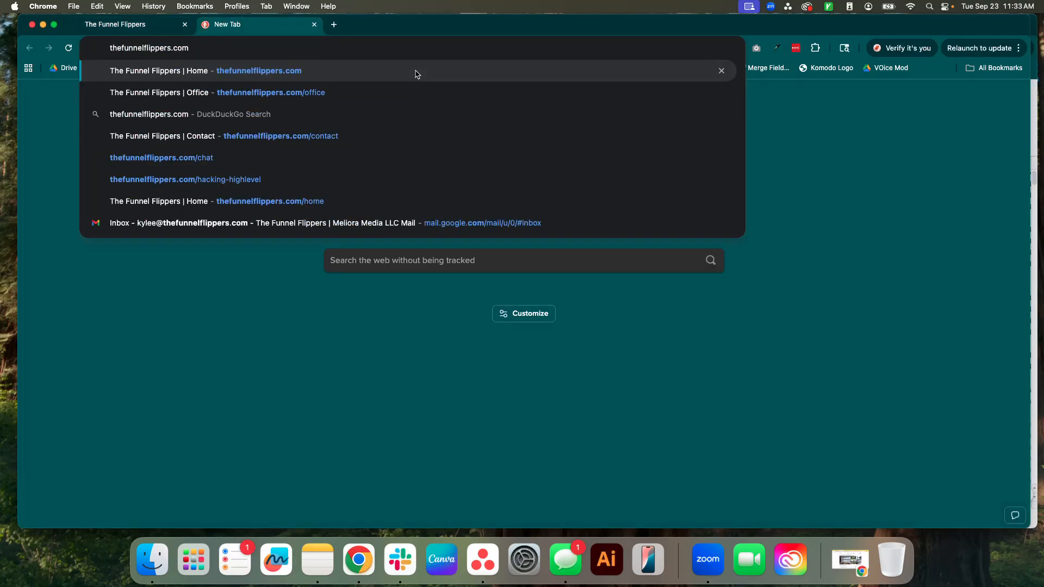
type("/products-list")
key("Return")
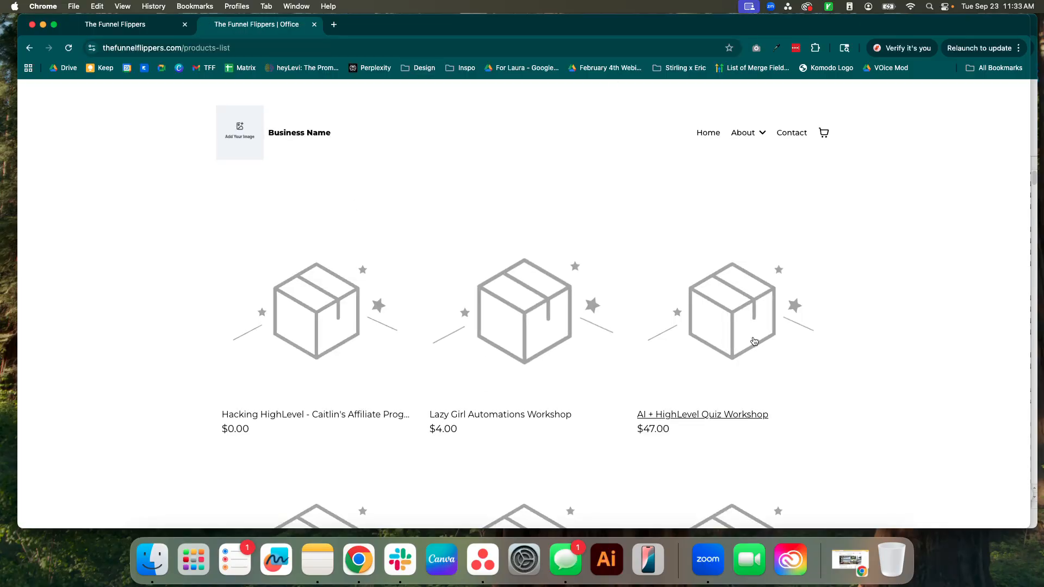
scroll(653, 394, "down", 3)
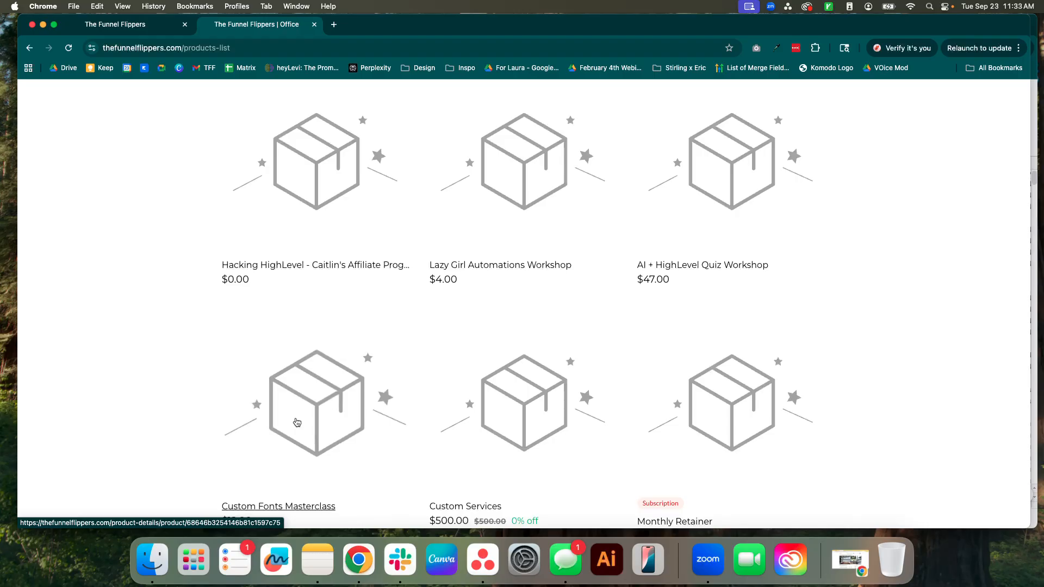
scroll(296, 420, "down", 2)
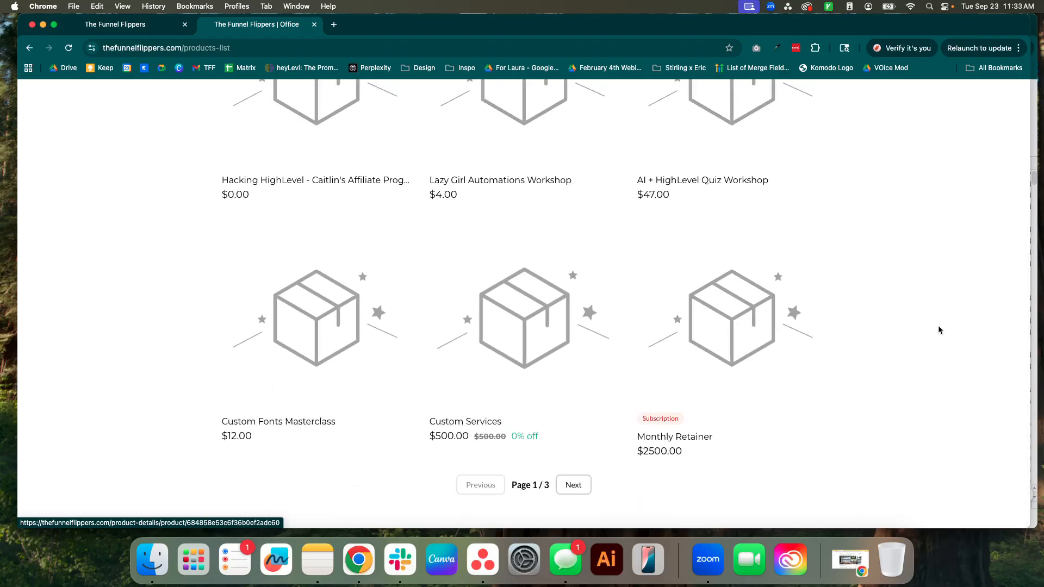
scroll(608, 281, "up", 1)
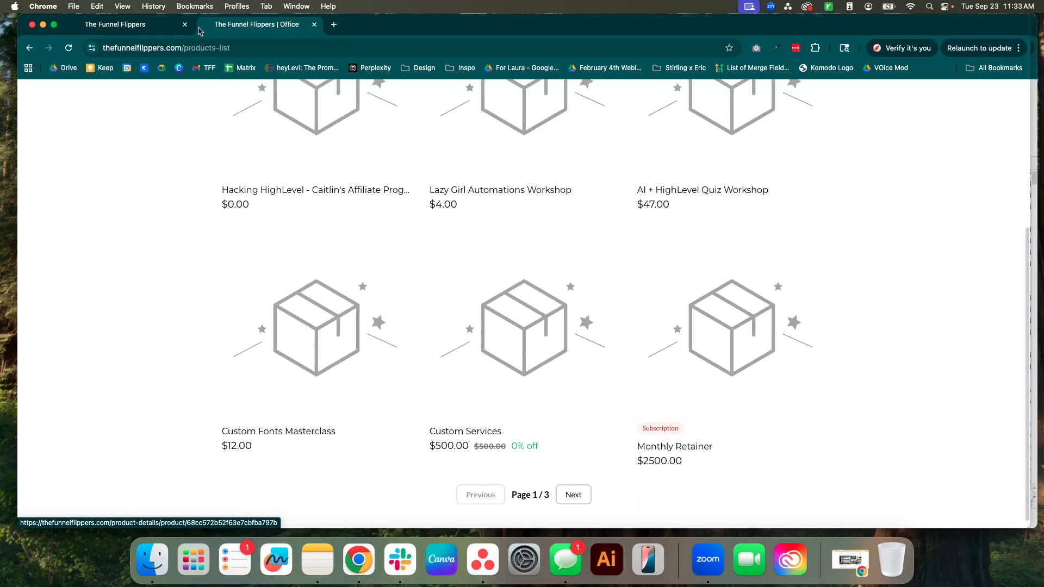
Open the Custom Fonts Masterclass from the live product list, view its product page, and close the live site tab.
left_click(111, 48)
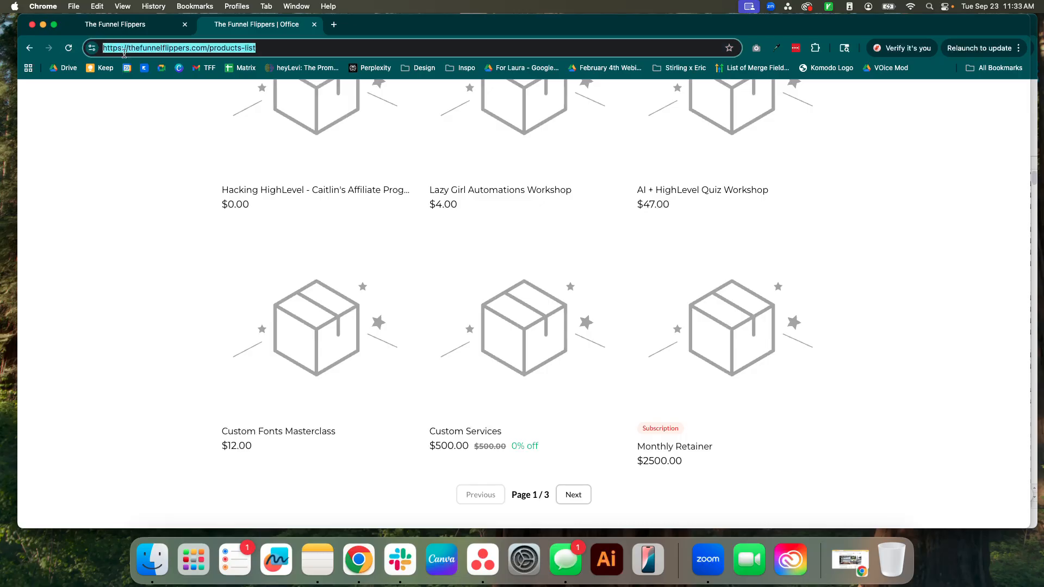
left_click(326, 344)
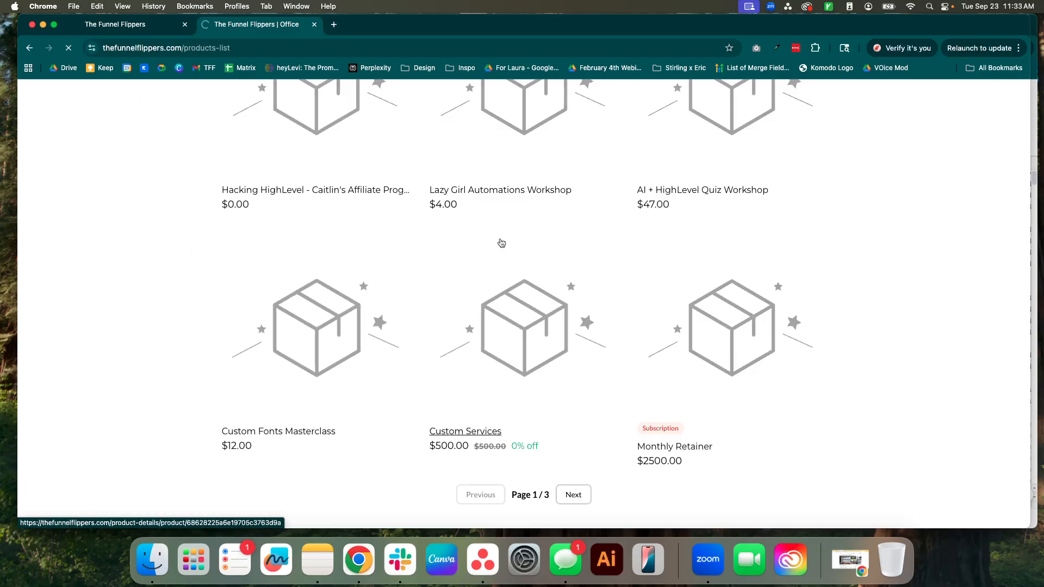
scroll(645, 340, "down", 2)
scroll(646, 332, "up", 2)
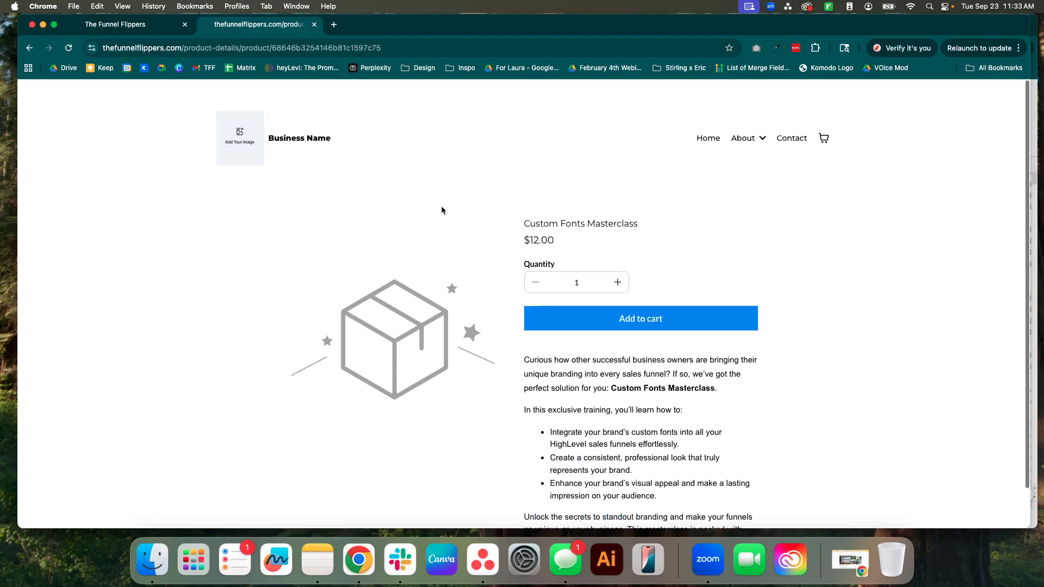
left_click(314, 25)
Open the store's Product details page for editing and examine the Product Detail element's display, typography and color settings.
scroll(713, 466, "down", 3)
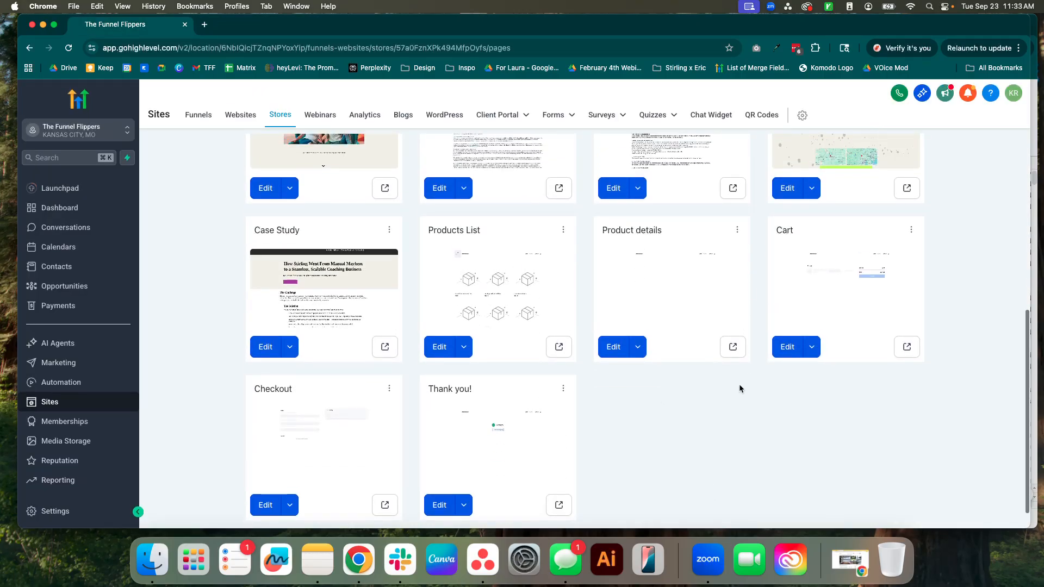
left_click(620, 346)
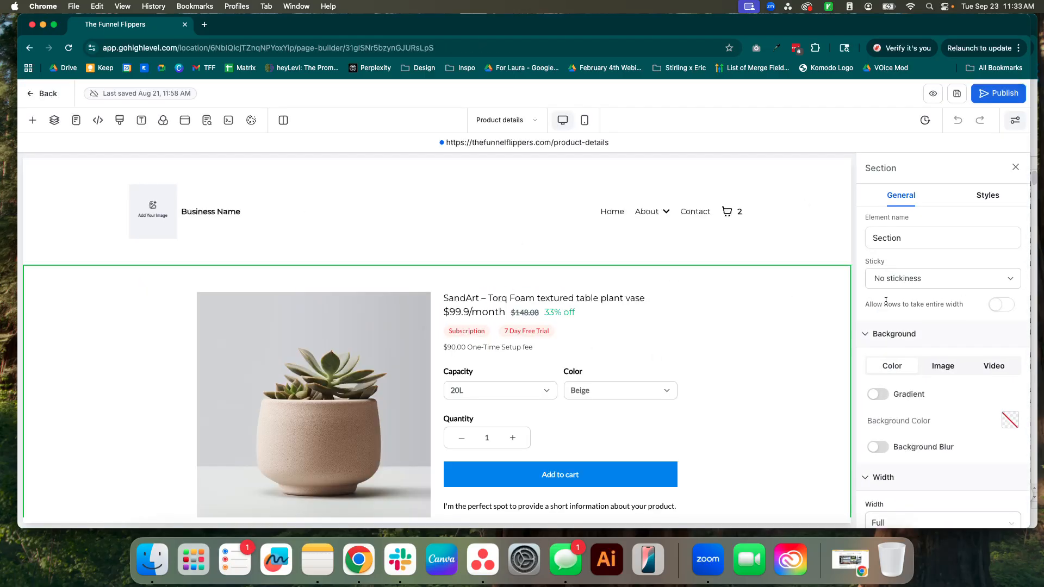
scroll(782, 342, "down", 2)
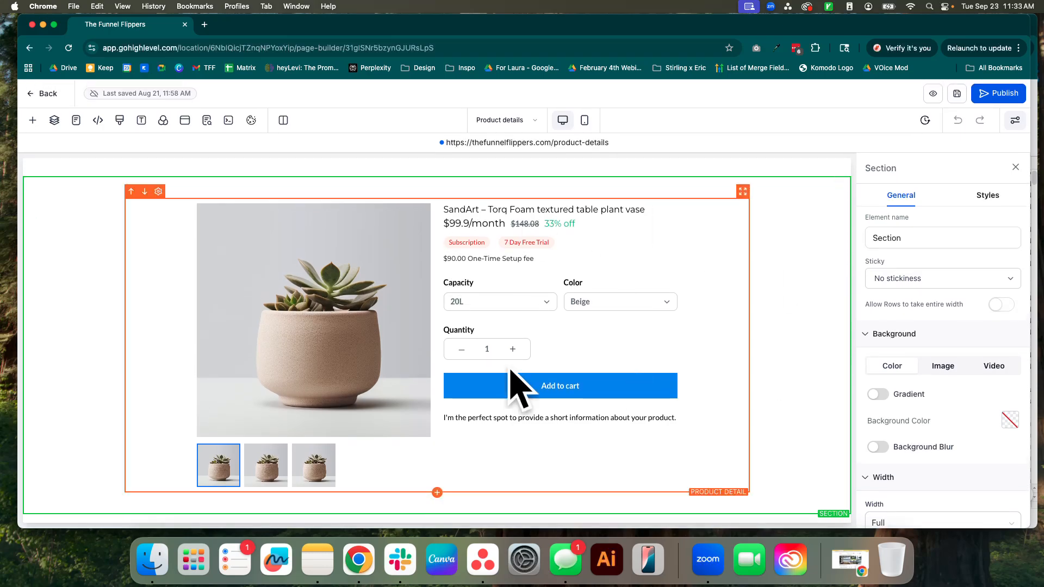
left_click(648, 255)
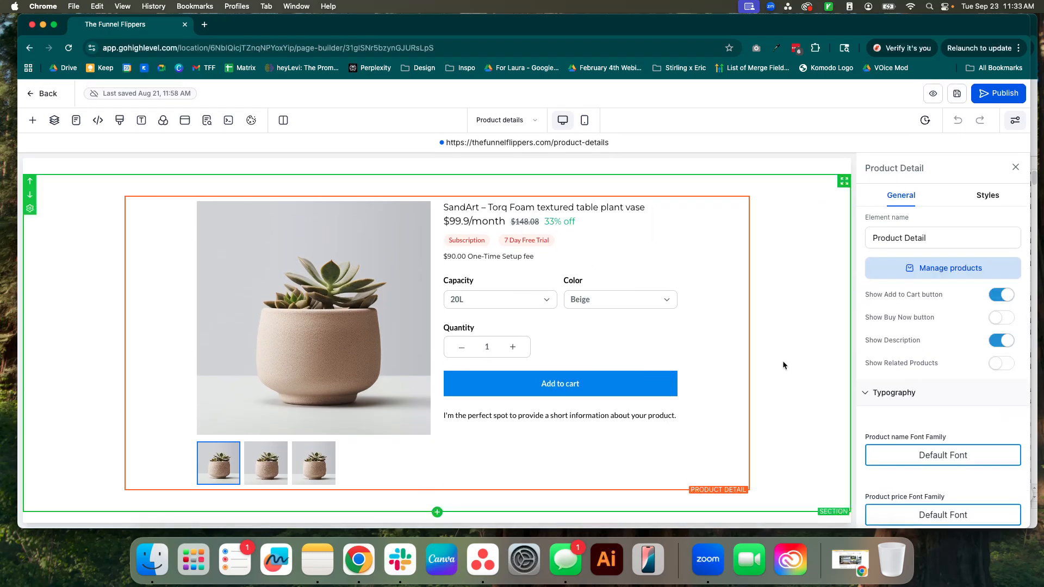
scroll(996, 423, "down", 5)
scroll(997, 430, "down", 10)
scroll(993, 427, "down", 15)
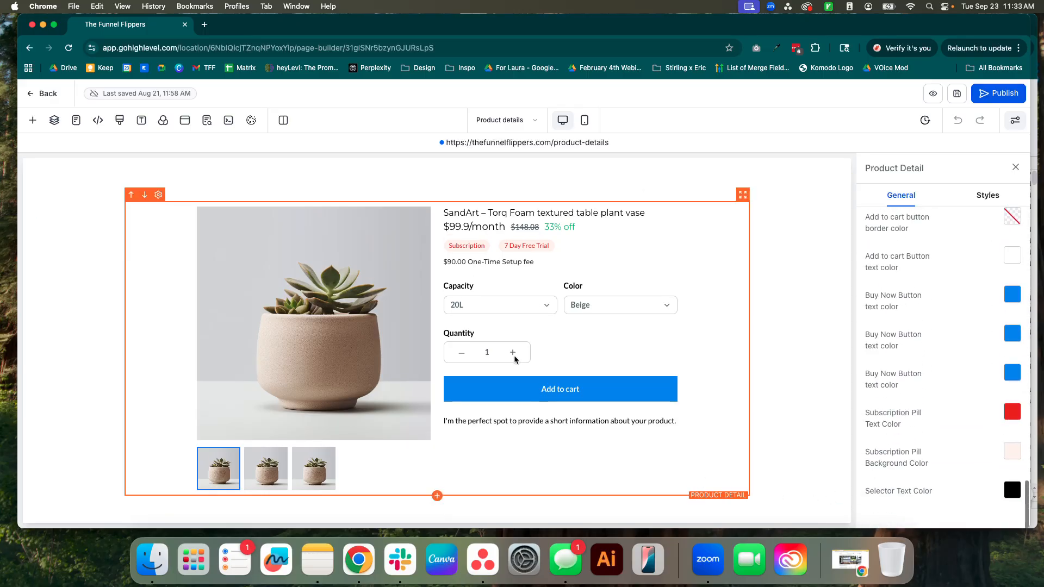
scroll(314, 182, "up", 2)
Switch to the store's Cart page and examine the Cart element's color settings.
left_click(508, 128)
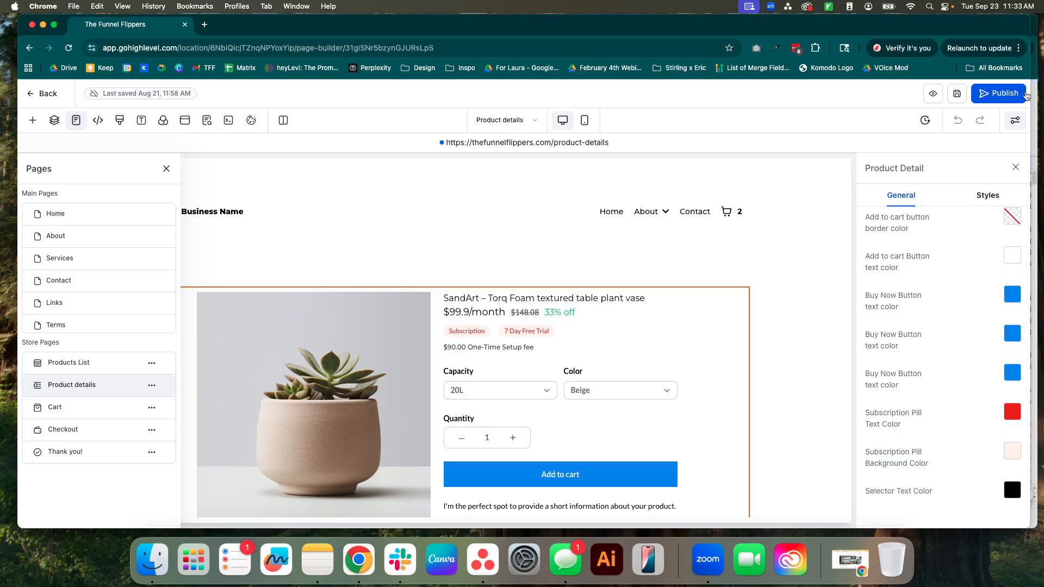
left_click(58, 404)
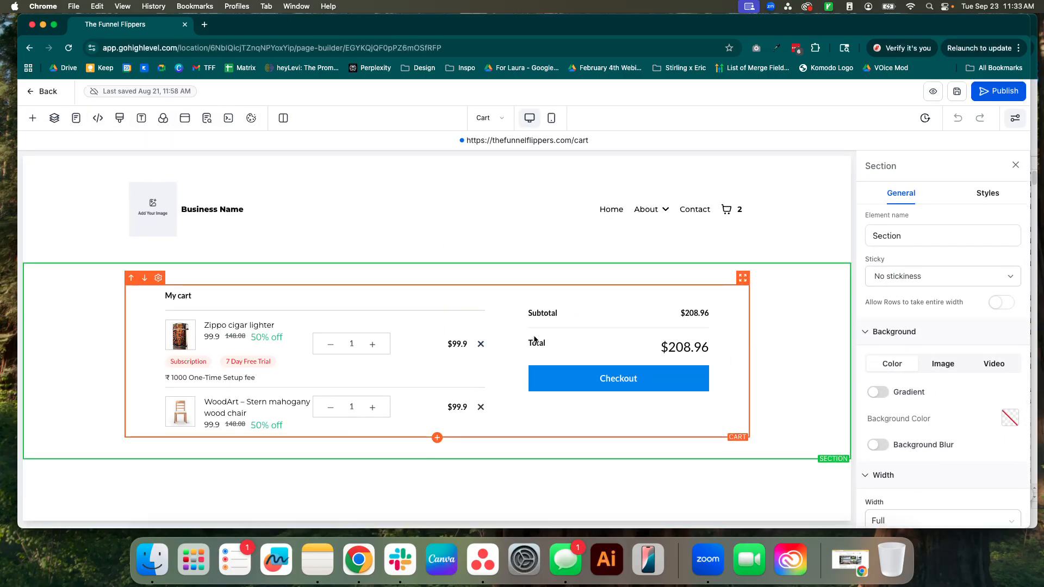
left_click(535, 340)
scroll(949, 407, "down", 10)
scroll(949, 407, "down", 5)
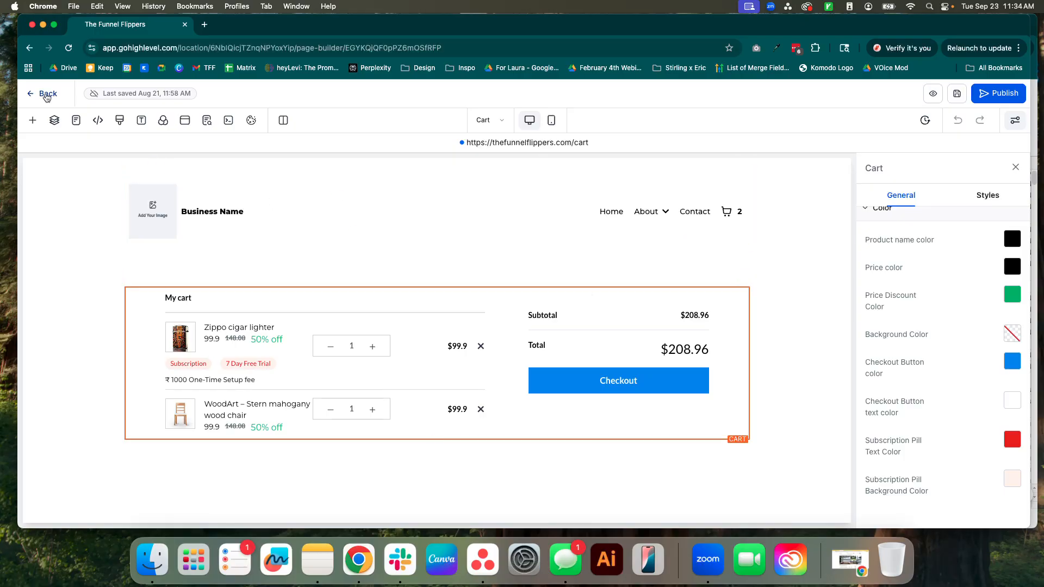
Leave the Cart page, open the Home page for editing, and inspect the "Here's the thing" headline and the paragraph below it.
left_click(46, 96)
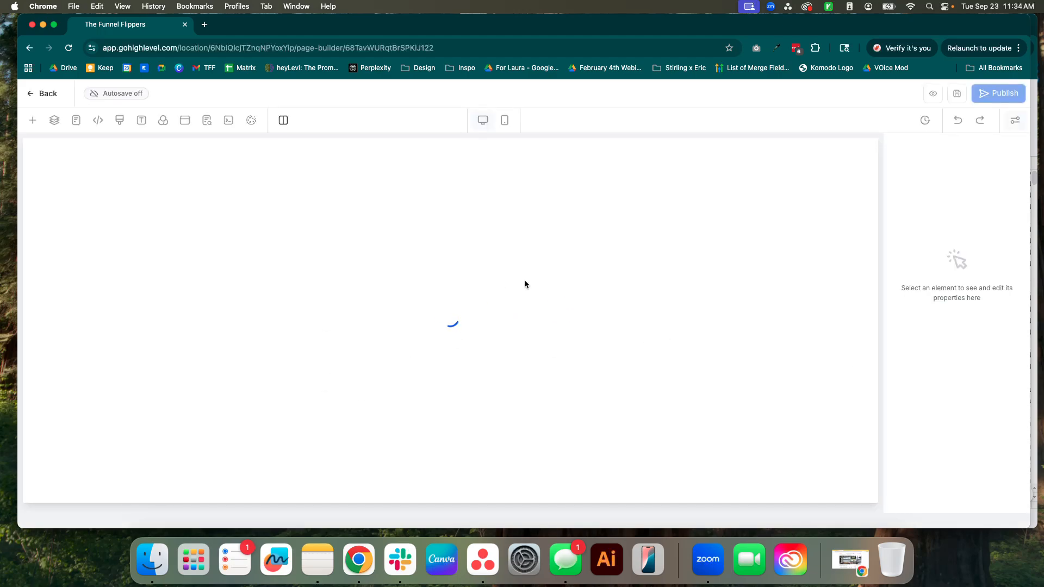
scroll(611, 406, "down", 4)
scroll(611, 408, "down", 5)
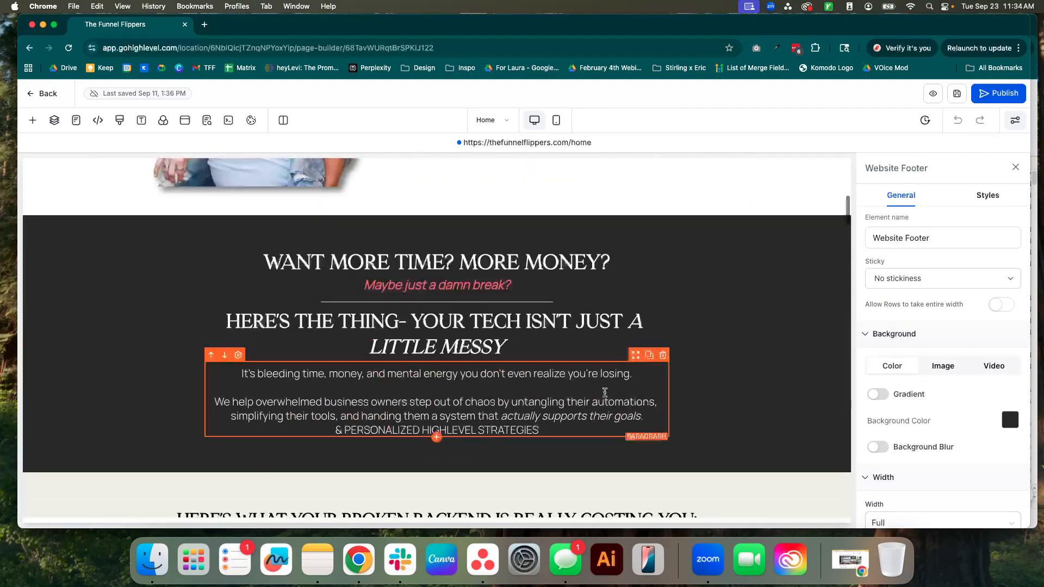
left_click(566, 348)
double_click(496, 324)
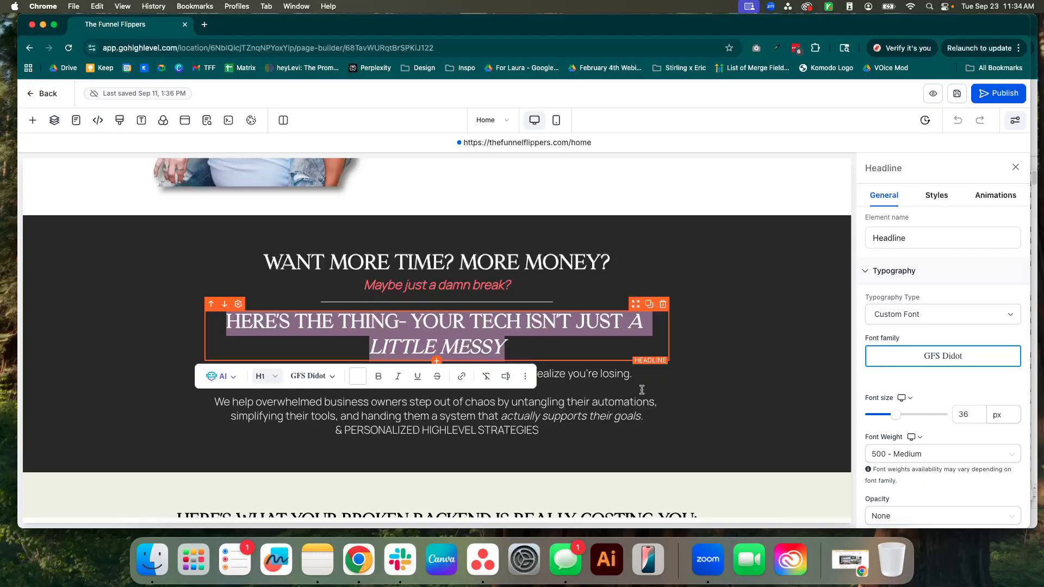
left_click(608, 416)
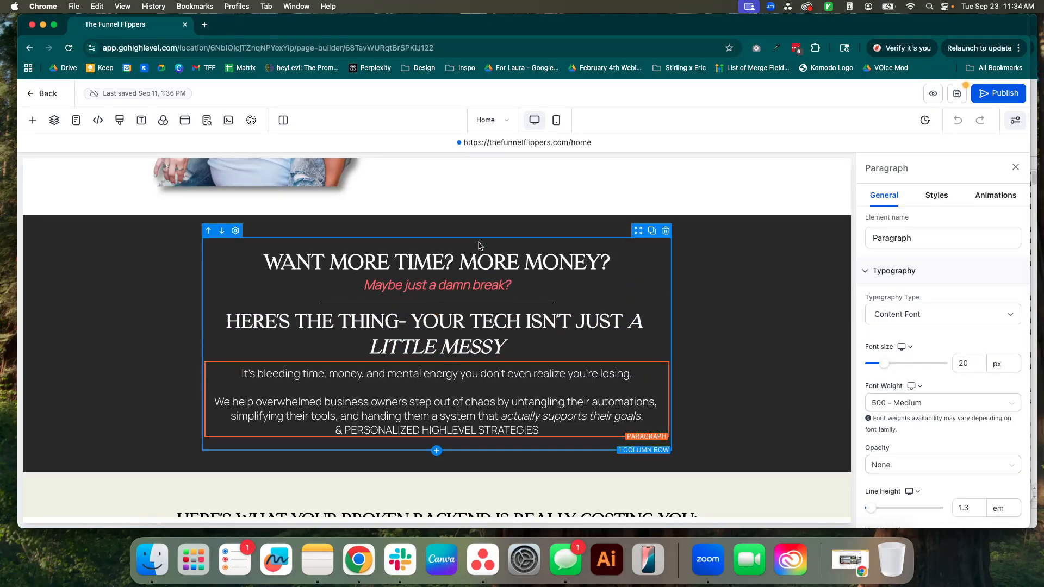
Try replacing "MORE MONEY?" with "TEST" in the "WANT MORE TIME?" headline and undo the text edit.
left_click(586, 264)
left_click_drag(610, 264, 438, 262)
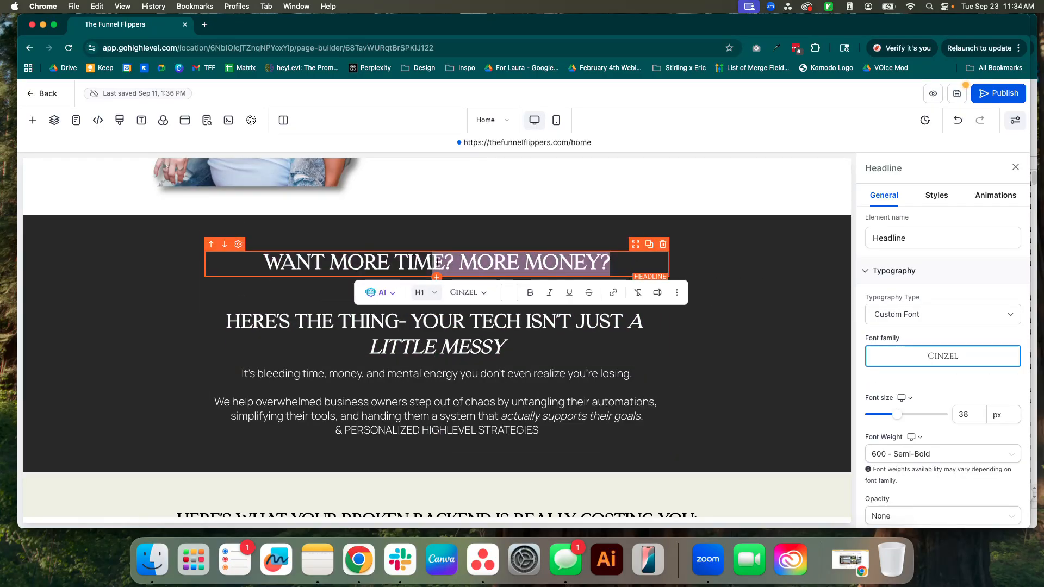
type("TEST")
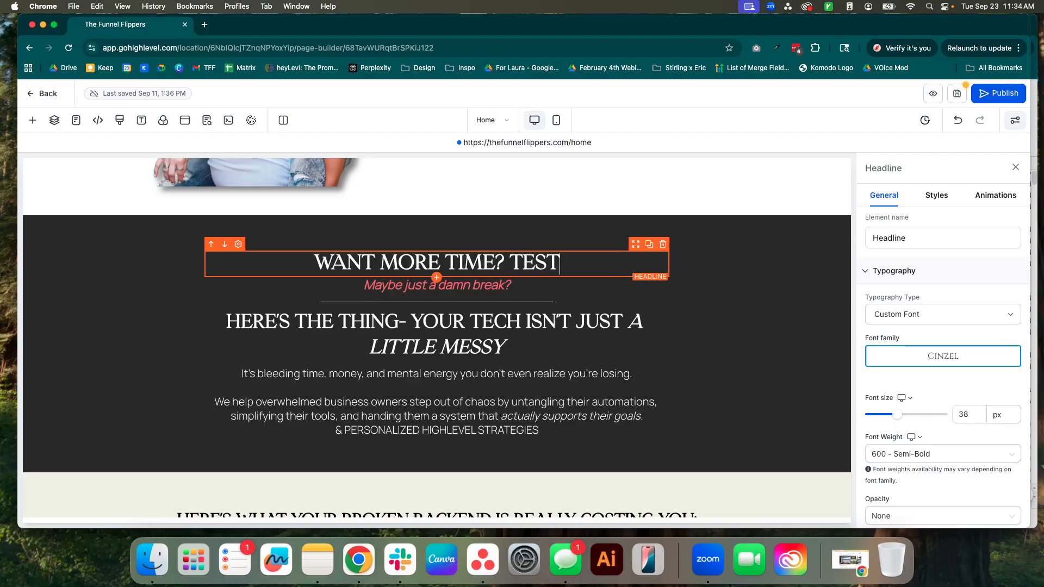
key("super+z")
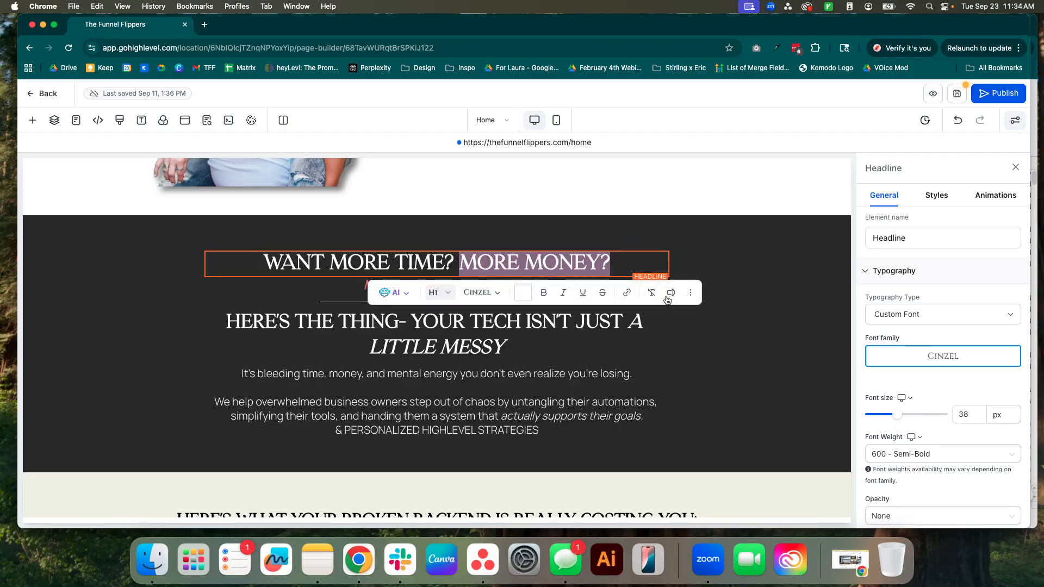
Examine the settings of the paragraph below the "Here's the thing" headline, including color, text transform, styles and animation options.
left_click(653, 348)
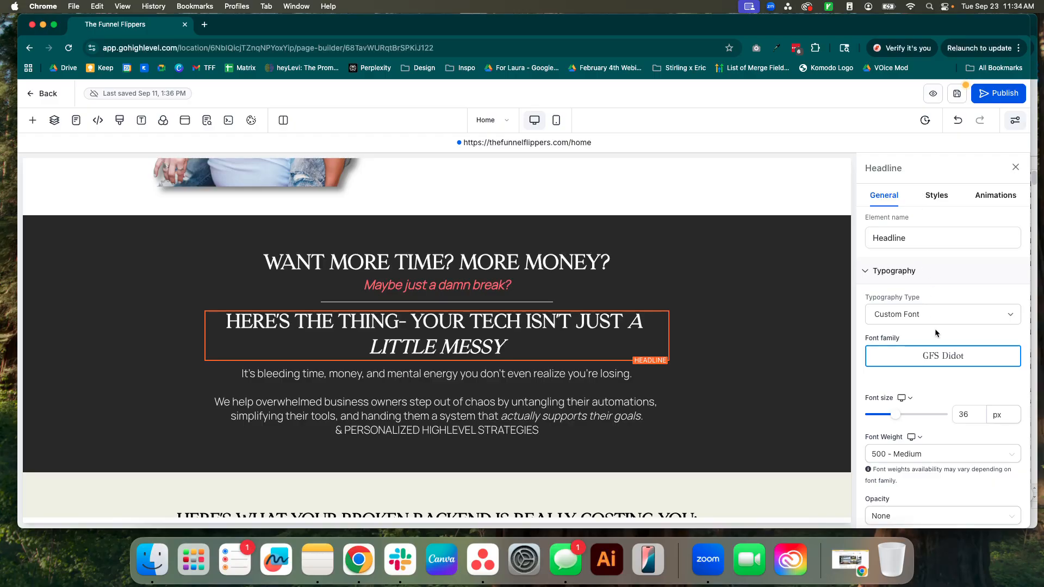
left_click(565, 412)
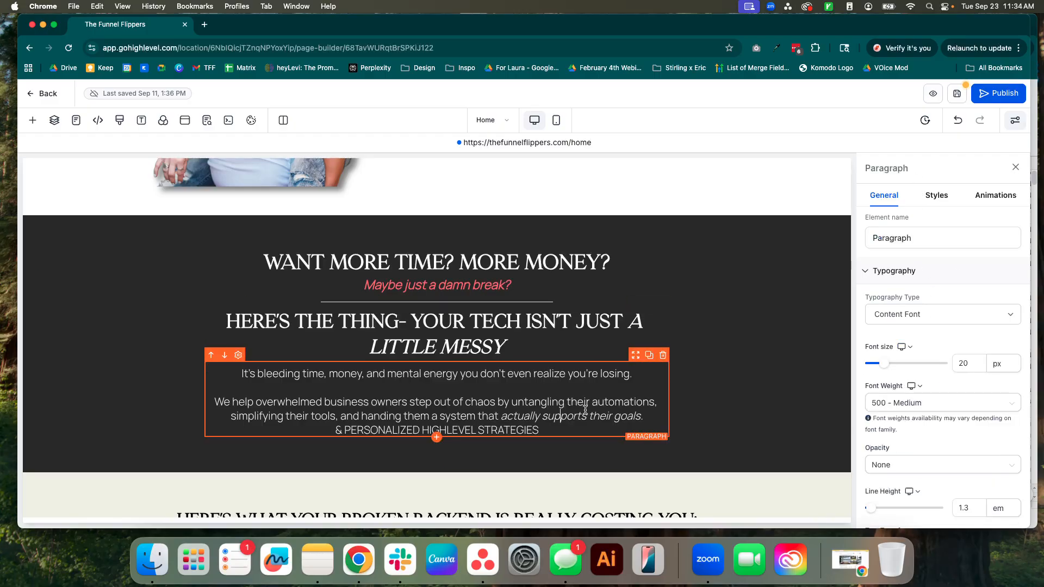
scroll(949, 399, "down", 8)
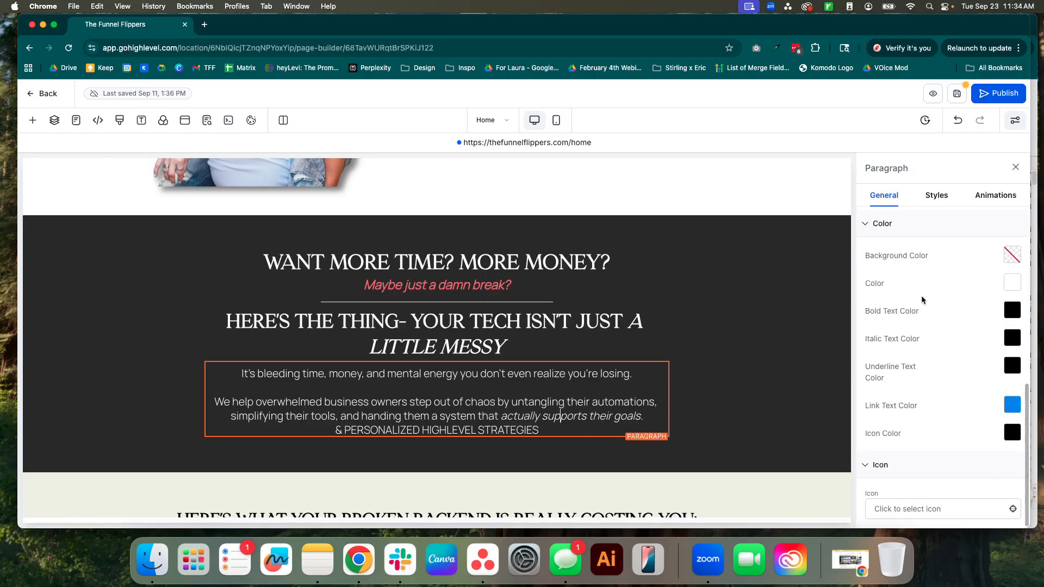
scroll(934, 366, "up", 4)
scroll(934, 366, "up", 2)
left_click(933, 367)
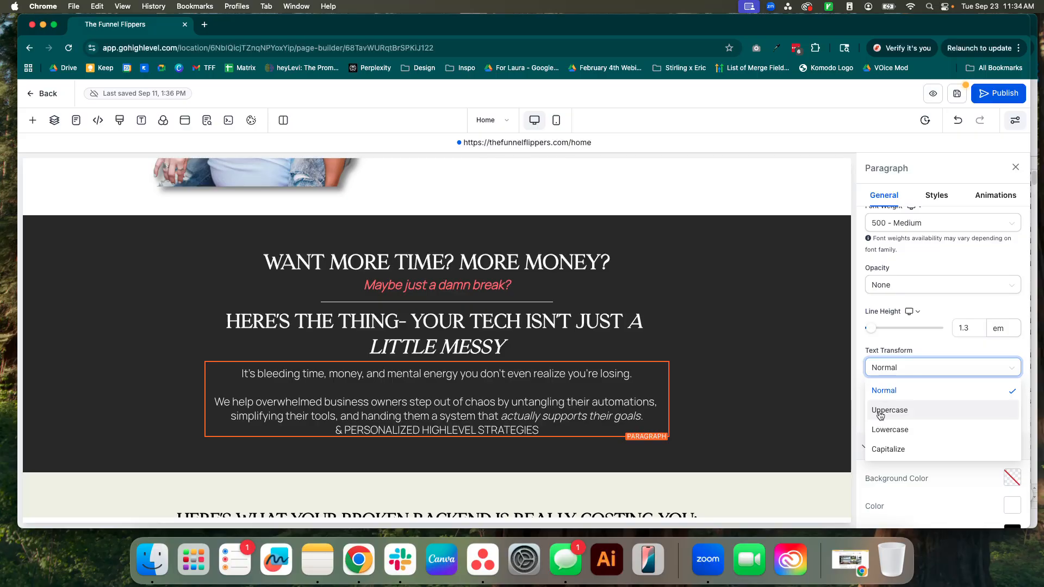
scroll(912, 350, "up", 2)
scroll(910, 351, "up", 3)
left_click(937, 196)
left_click(996, 196)
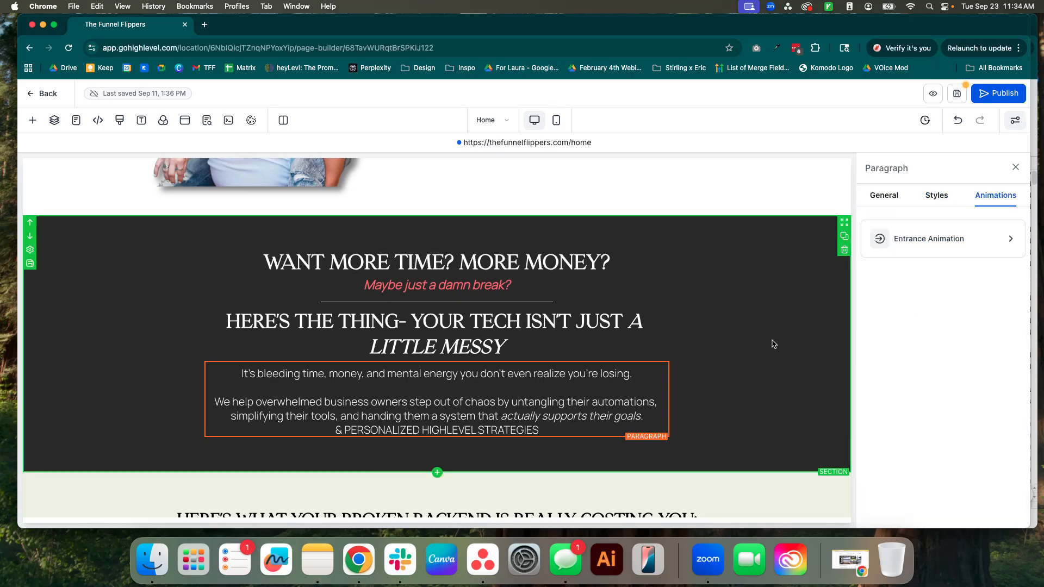
Select the dark "WANT MORE TIME?" section and examine how the Home page's sections, rows, columns and elements are laid out.
left_click(730, 403)
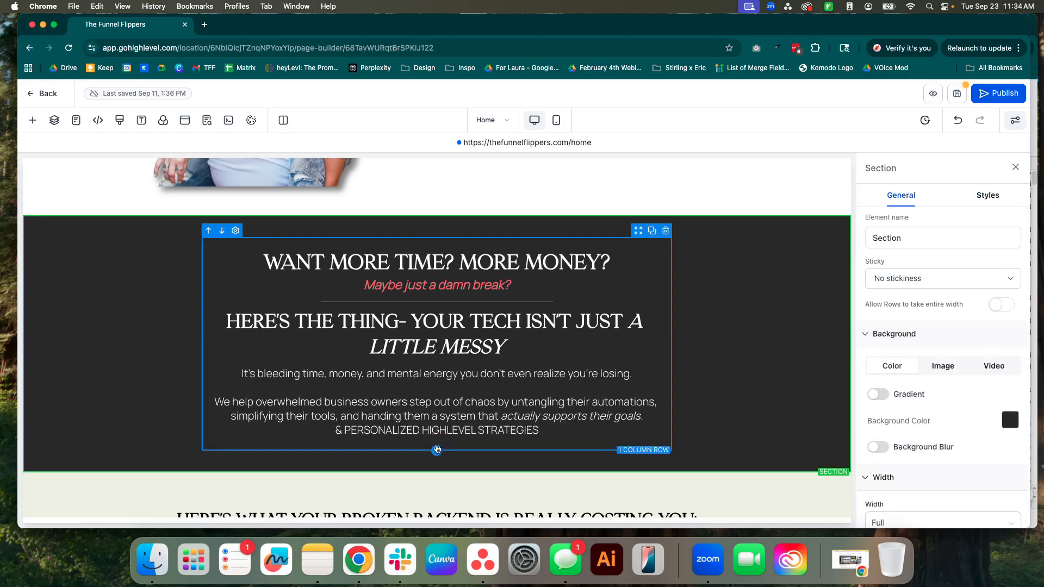
scroll(439, 425, "down", 4)
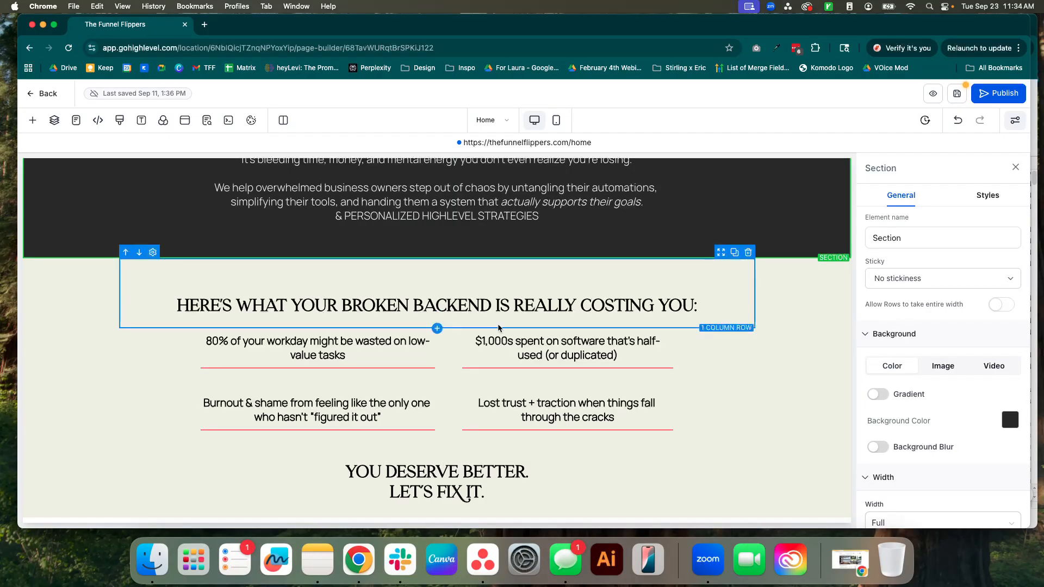
scroll(497, 328, "down", 7)
scroll(498, 333, "down", 1)
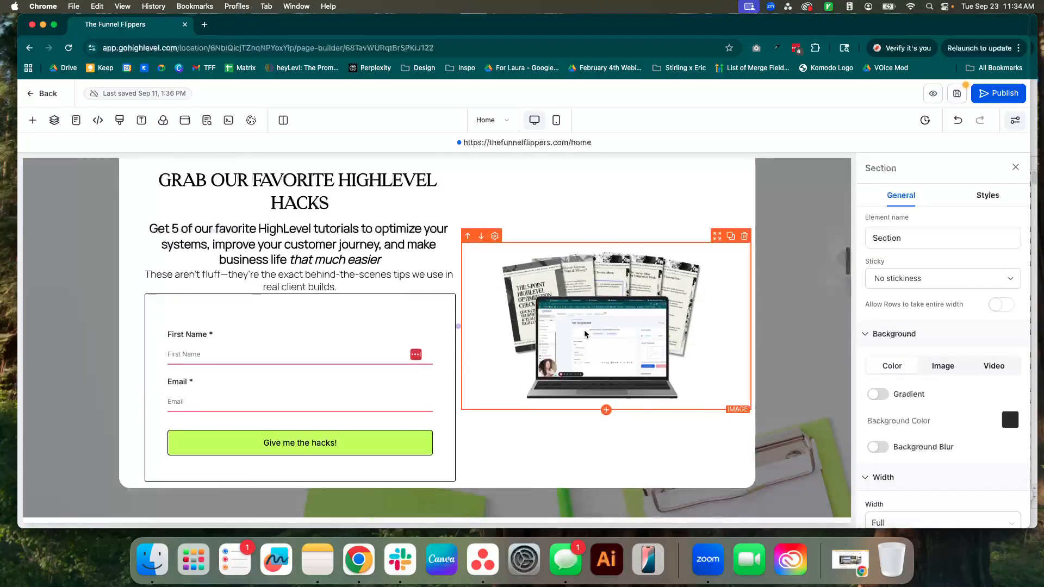
scroll(555, 355, "down", 18)
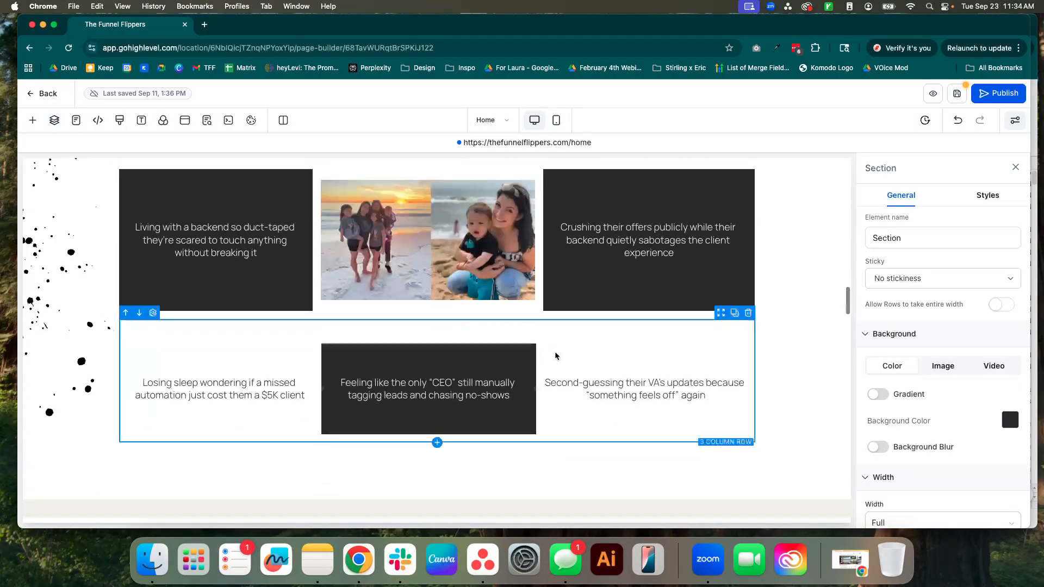
scroll(555, 355, "down", 15)
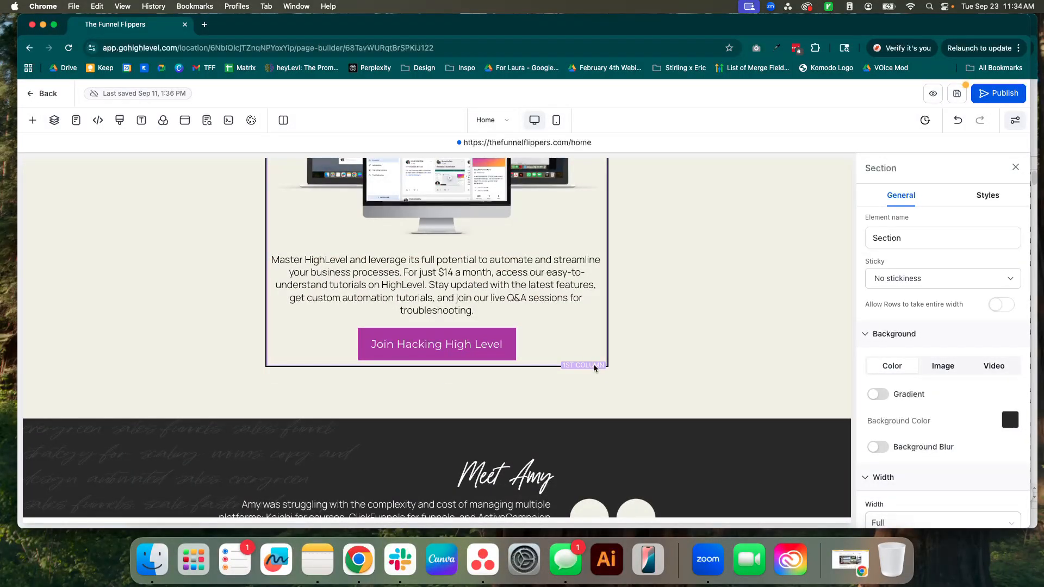
scroll(593, 364, "up", 10)
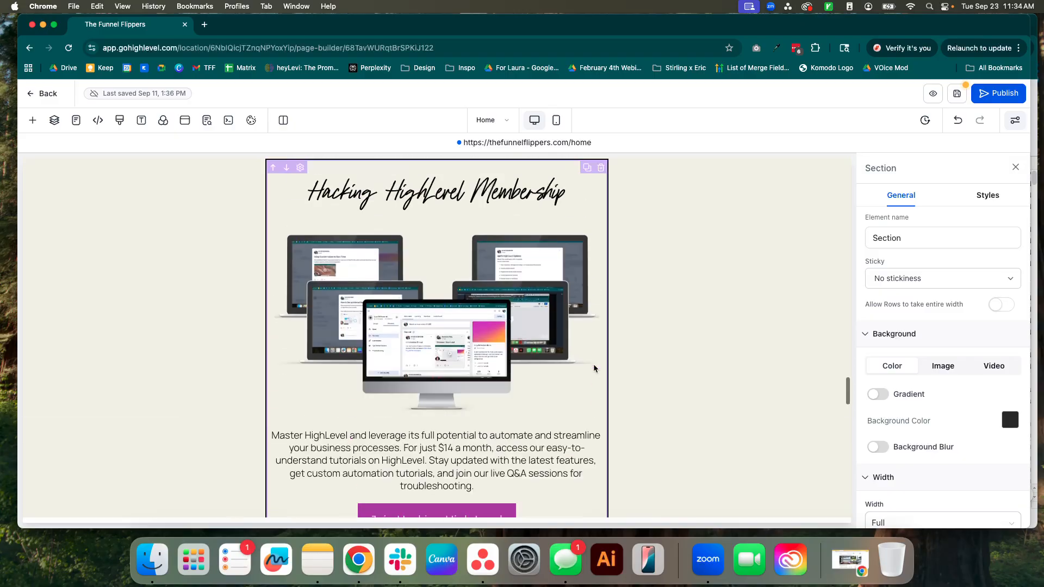
scroll(597, 369, "down", 2)
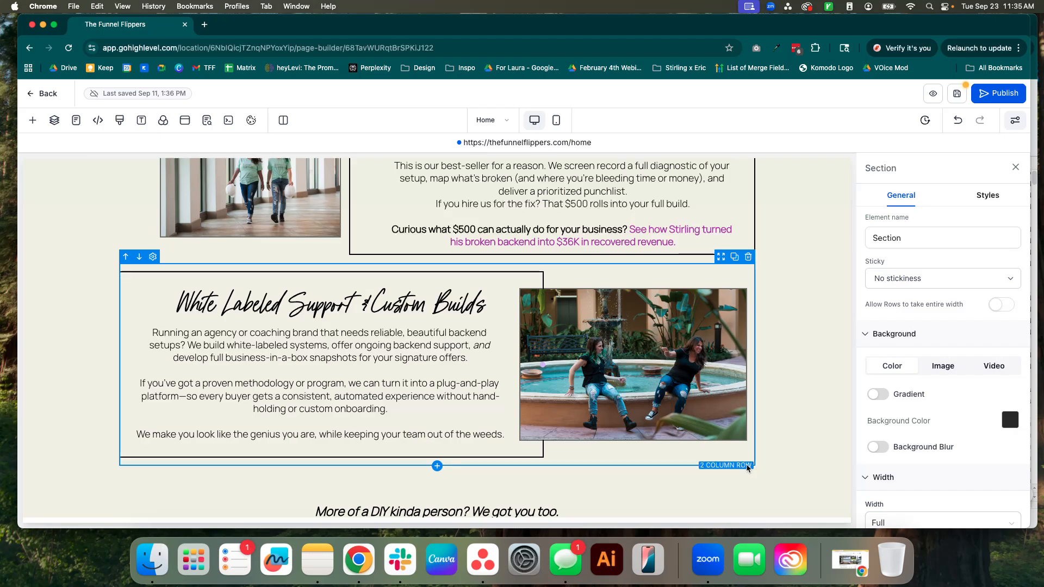
scroll(820, 345, "up", 10)
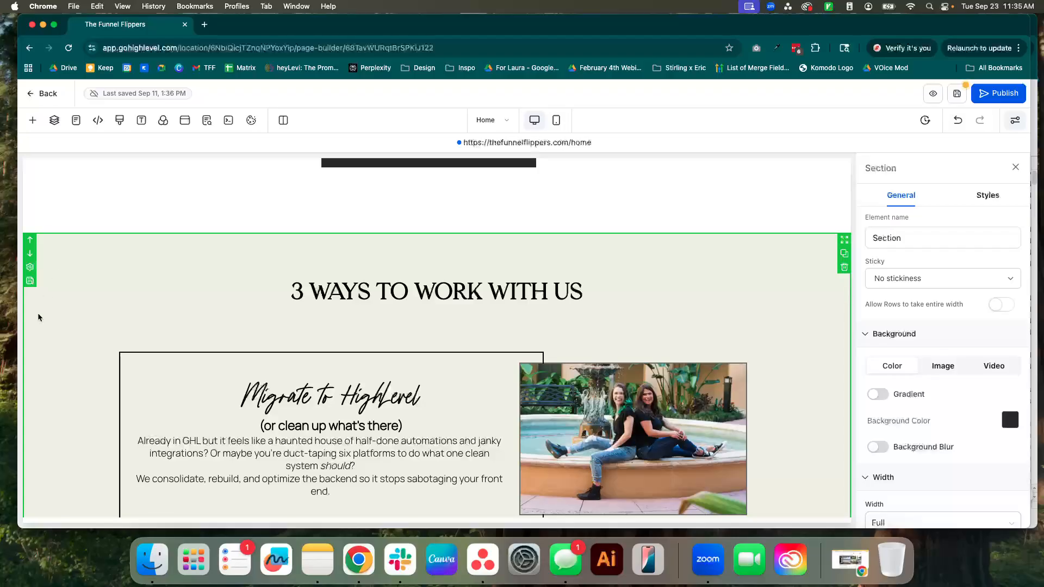
scroll(38, 343, "down", 15)
scroll(38, 345, "down", 8)
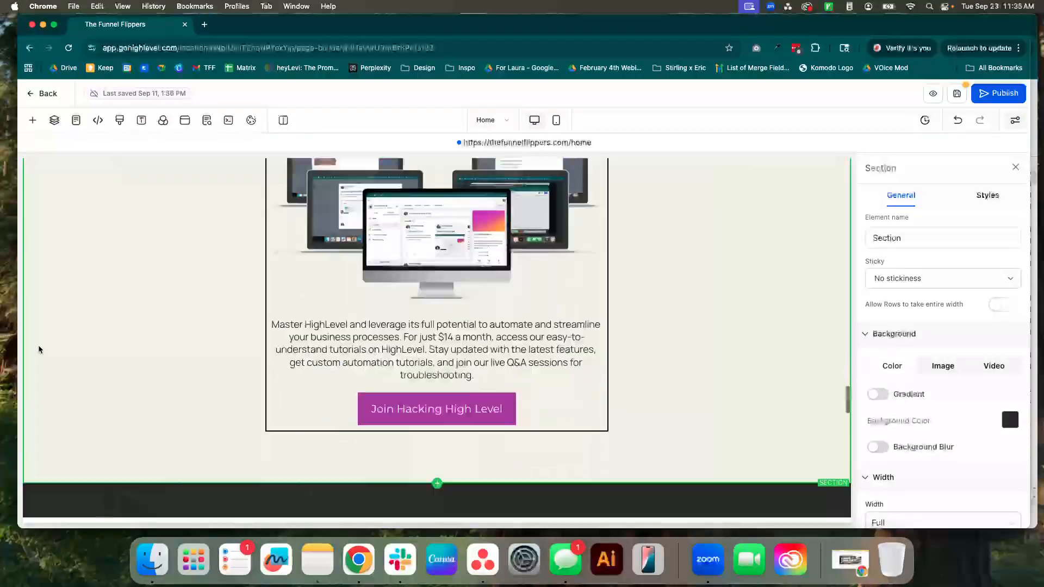
scroll(130, 375, "down", 4)
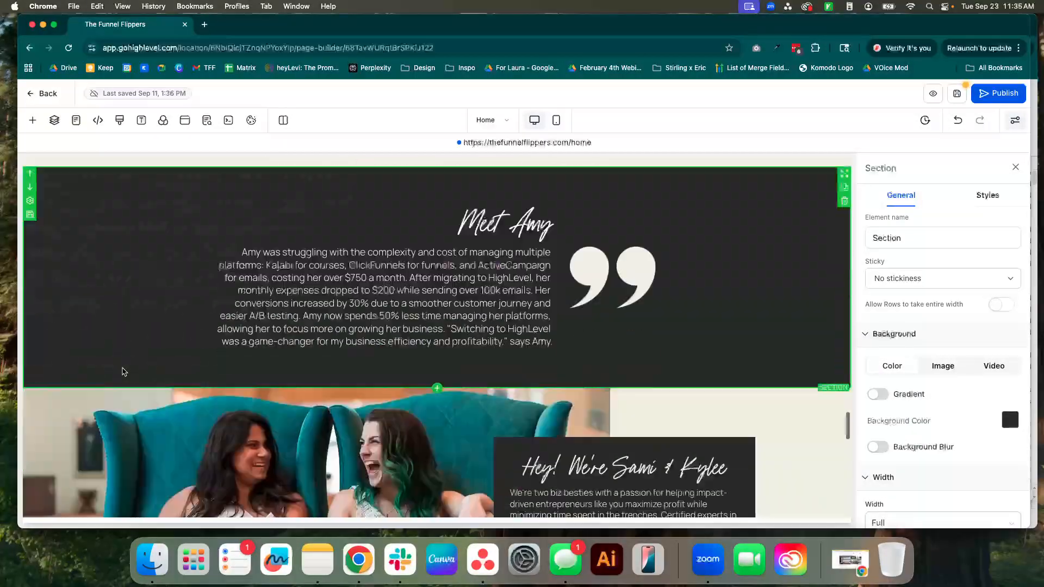
scroll(123, 367, "up", 15)
scroll(125, 370, "up", 10)
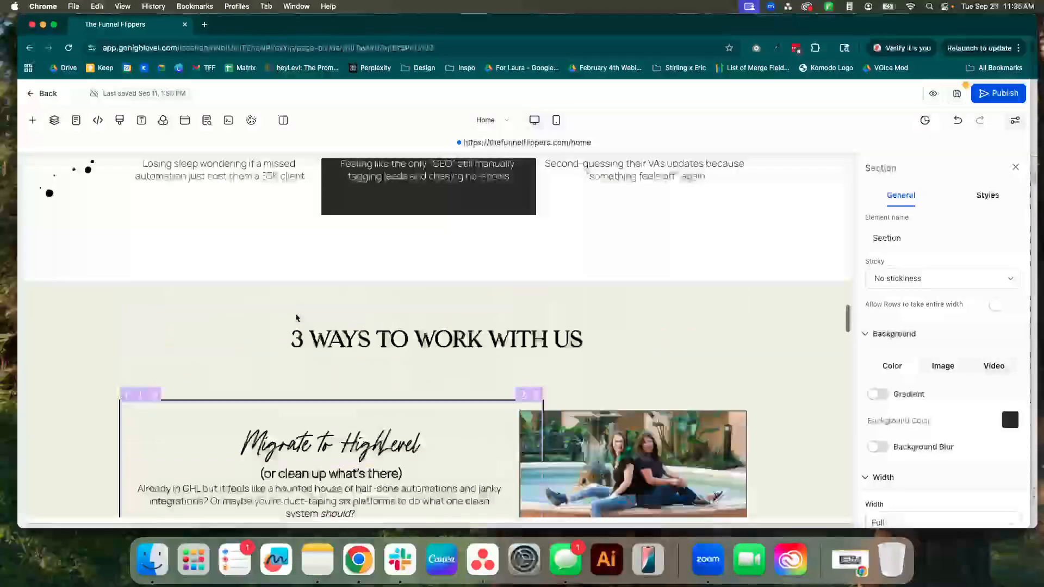